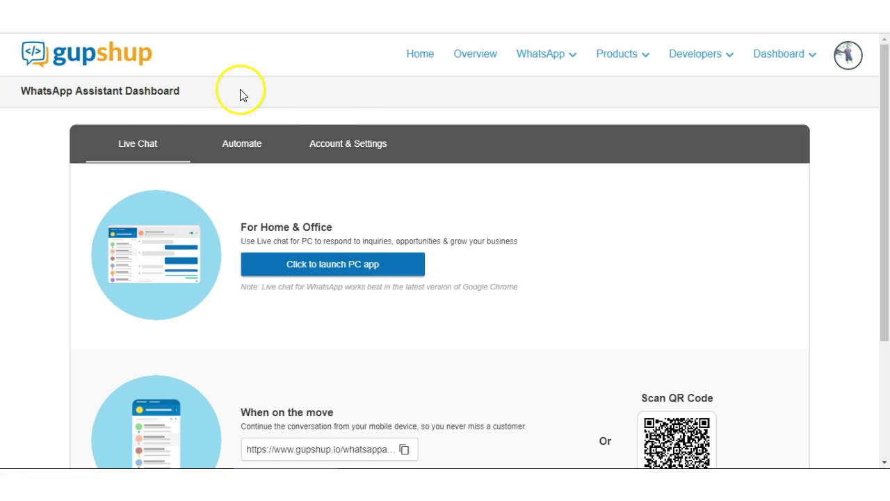
# Look over the dashboard's live chat launch options for PC and mobile, including the QR code.
pyautogui.scroll(-1, 610, 219)
pyautogui.scroll(1, 612, 220)
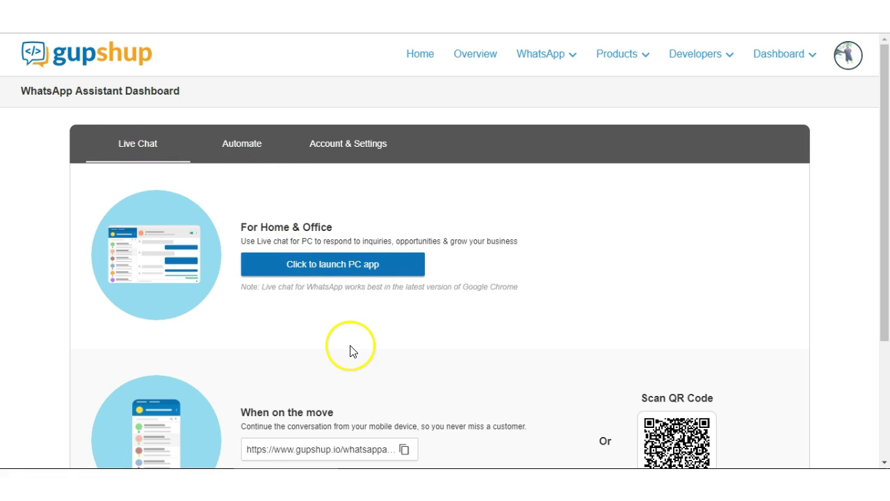
pyautogui.scroll(-1, 334, 344)
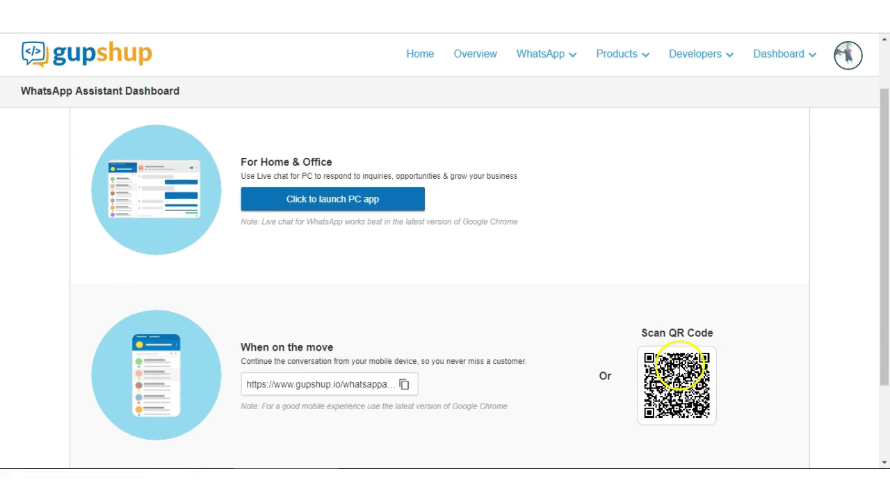
pyautogui.scroll(1, 553, 342)
pyautogui.scroll(1, 553, 343)
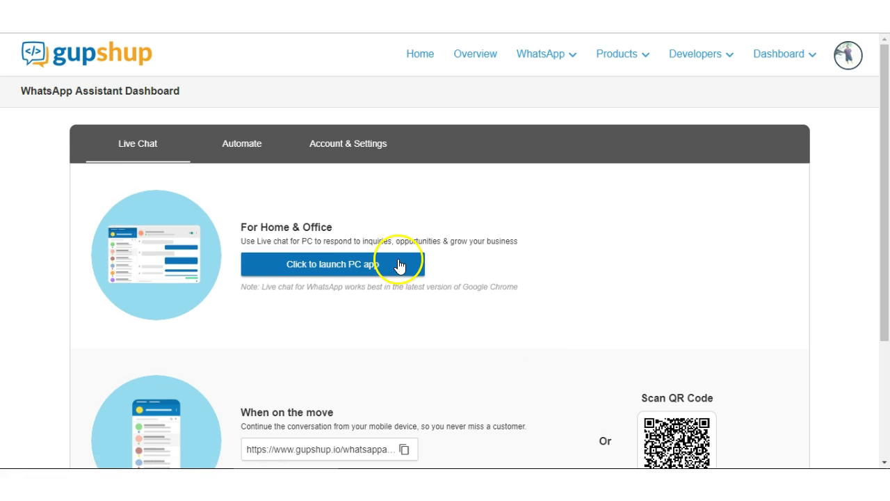
# Review the automated FAQ table and the greeting and away message settings, and view the account details.
pyautogui.click(243, 151)
pyautogui.scroll(-3, 457, 299)
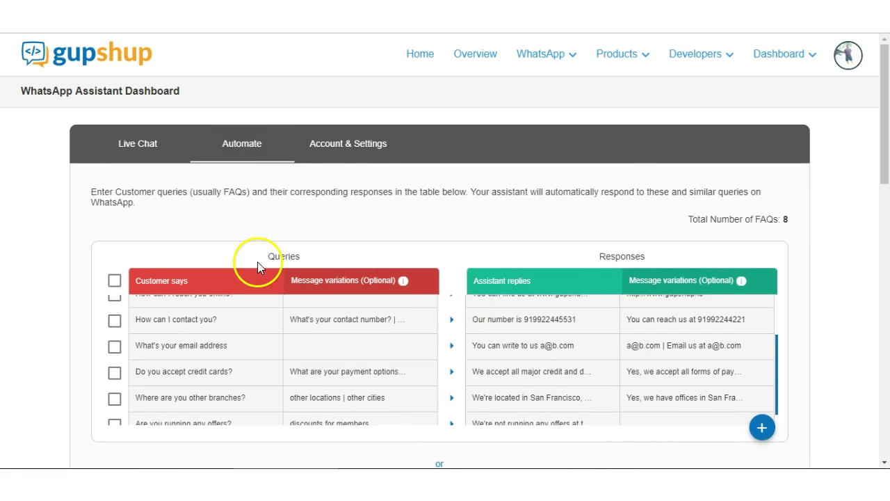
pyautogui.scroll(-8, 322, 231)
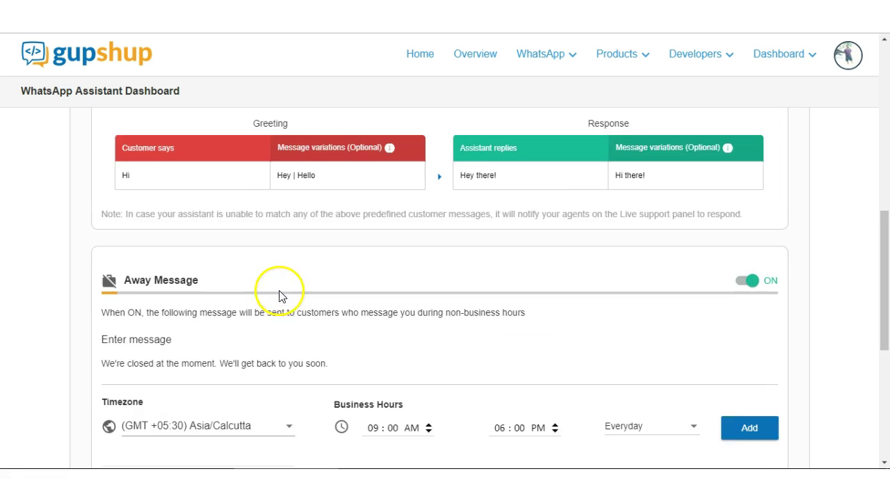
pyautogui.scroll(-3, 285, 304)
pyautogui.scroll(7, 302, 328)
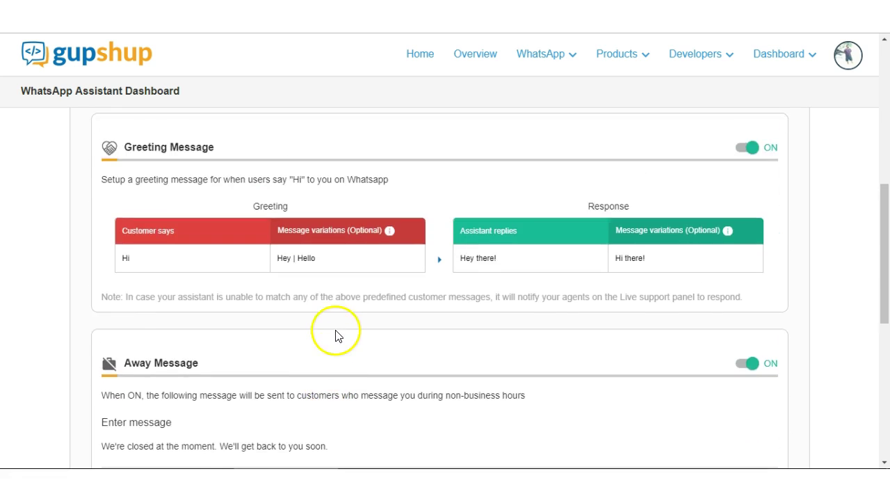
pyautogui.scroll(3, 325, 306)
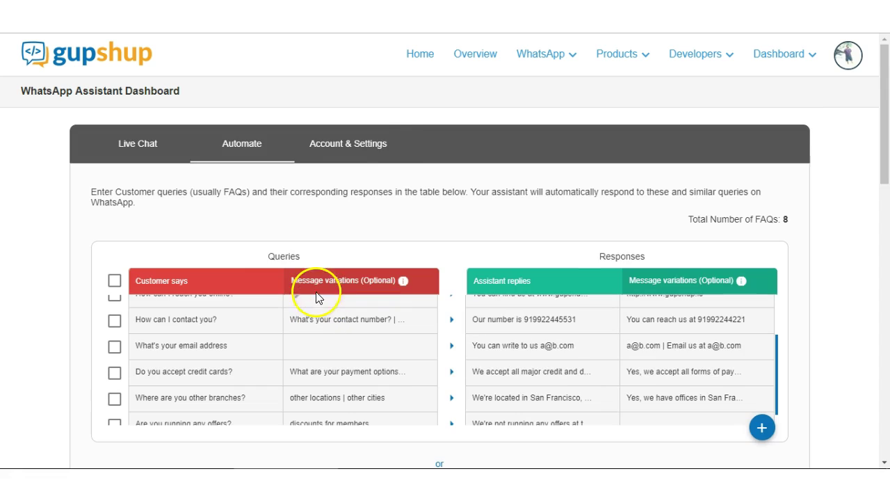
pyautogui.click(359, 147)
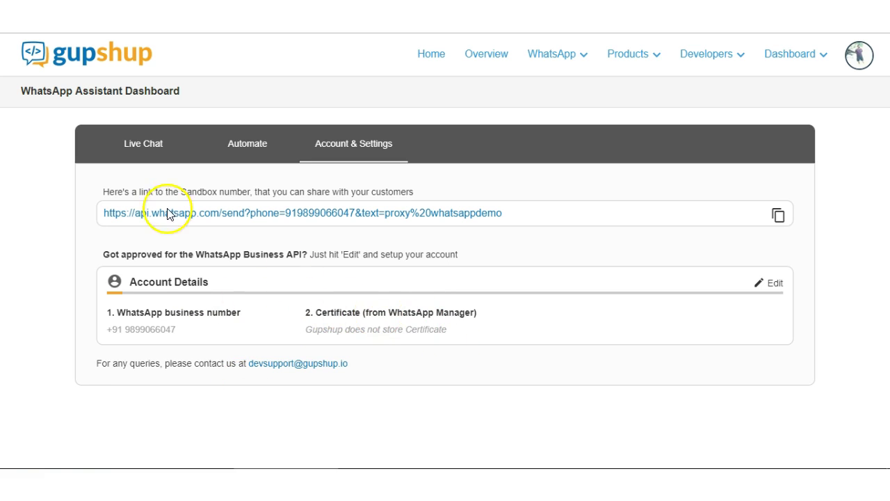
# Bring up the WhatsApp Live Chat PC app and place the cursor in its customer search field.
pyautogui.click(143, 143)
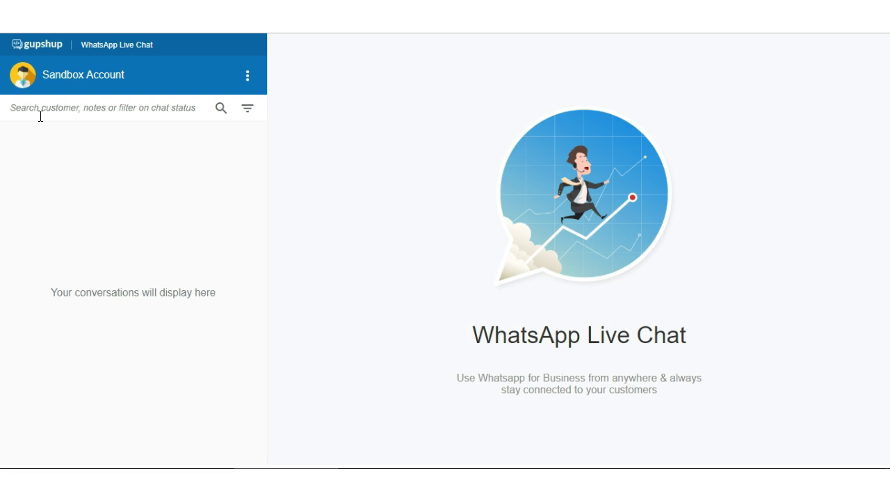
pyautogui.click(76, 105)
pyautogui.click(92, 110)
pyautogui.click(89, 101)
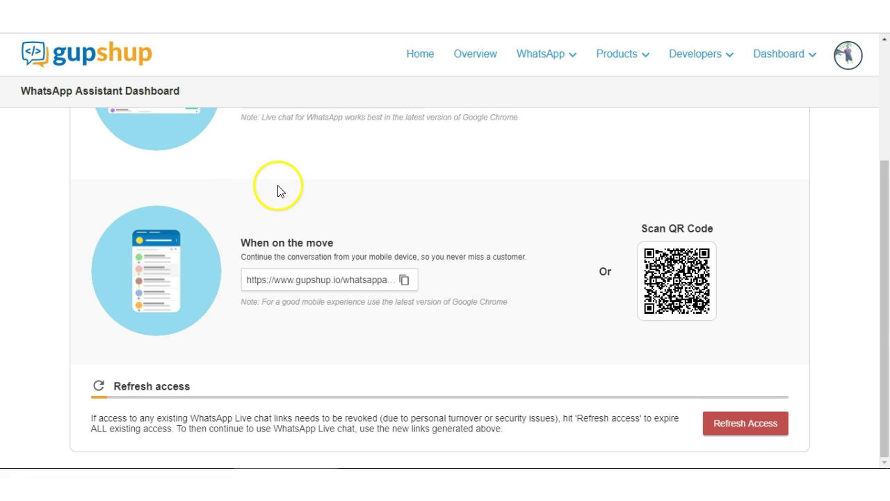
# Open the shareable sandbox link from the dashboard's account settings and send "proxy whatsappdemo" to WhatsApp Sandbox.
pyautogui.scroll(3, 276, 188)
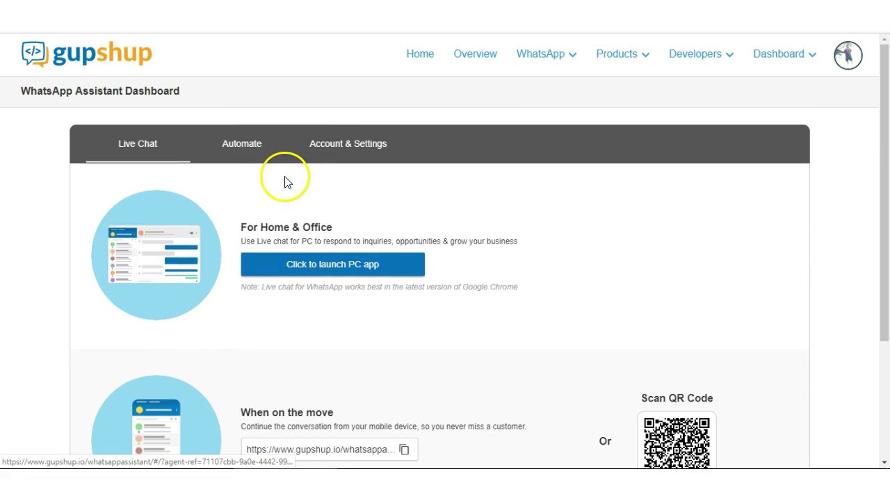
pyautogui.click(243, 145)
pyautogui.click(313, 142)
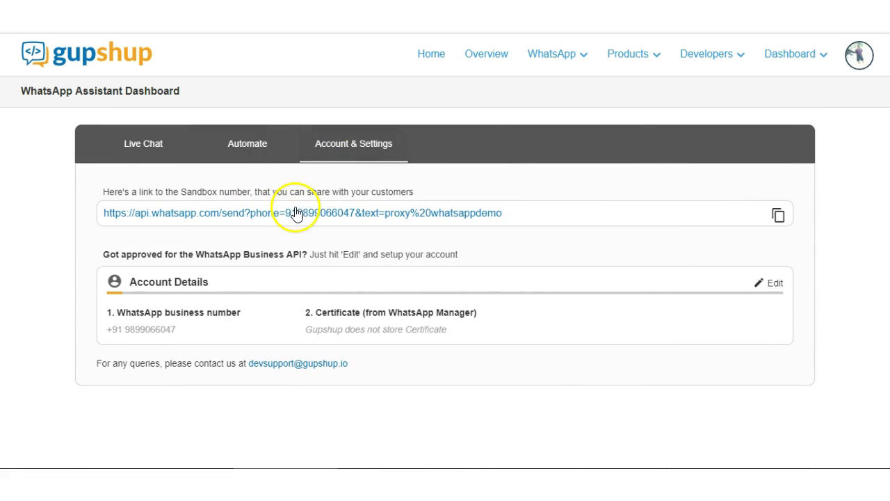
pyautogui.click(296, 214)
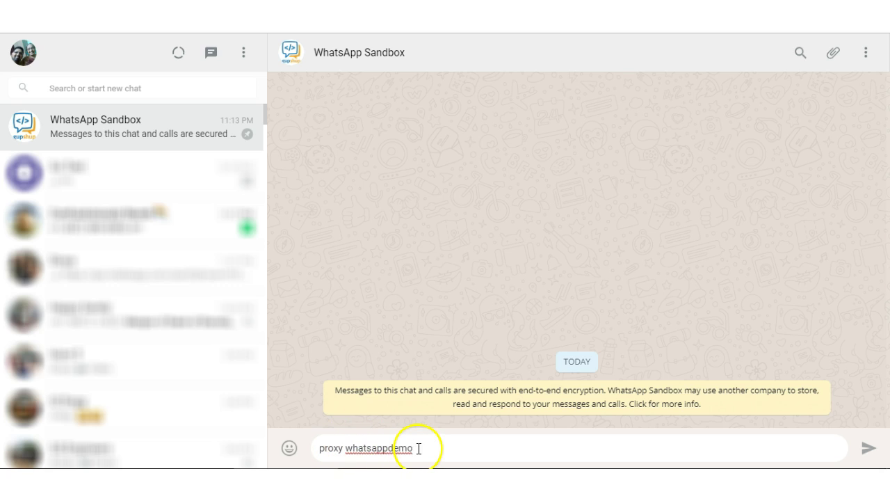
pyautogui.click(866, 449)
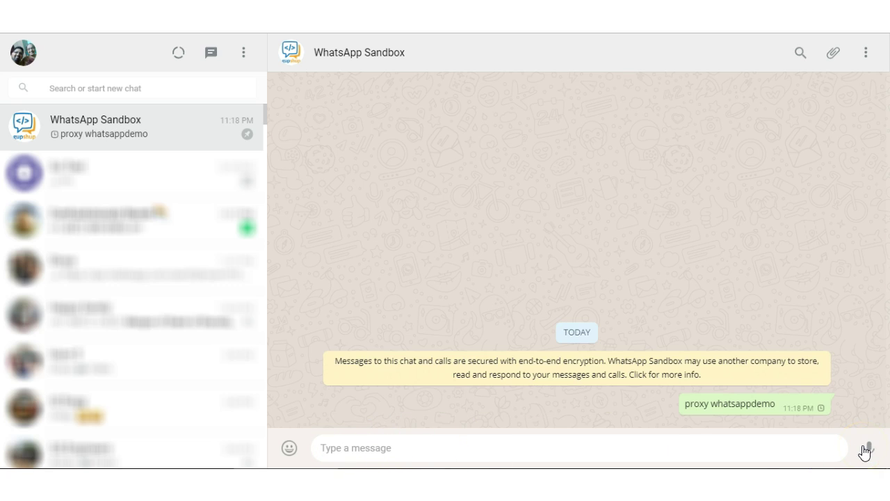
# Open the customer's conversation in WhatsApp Live Chat and try live chat mode, switching it on and back off.
pyautogui.click(459, 51)
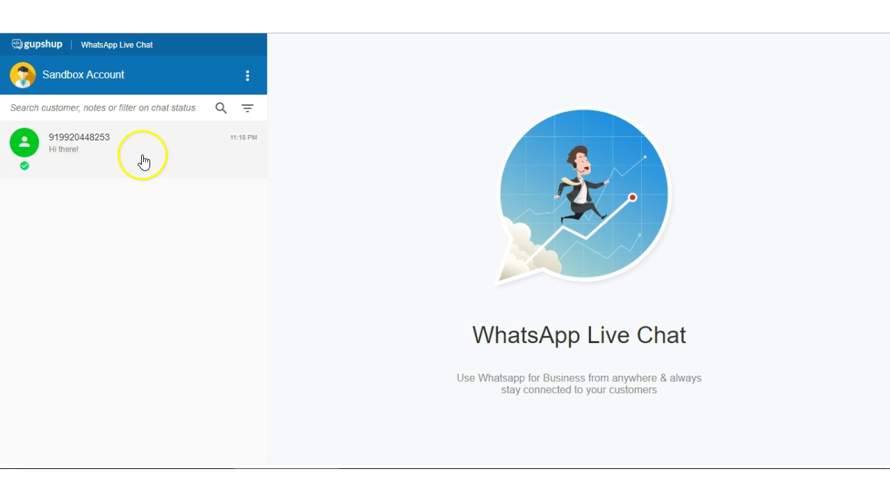
pyautogui.click(143, 162)
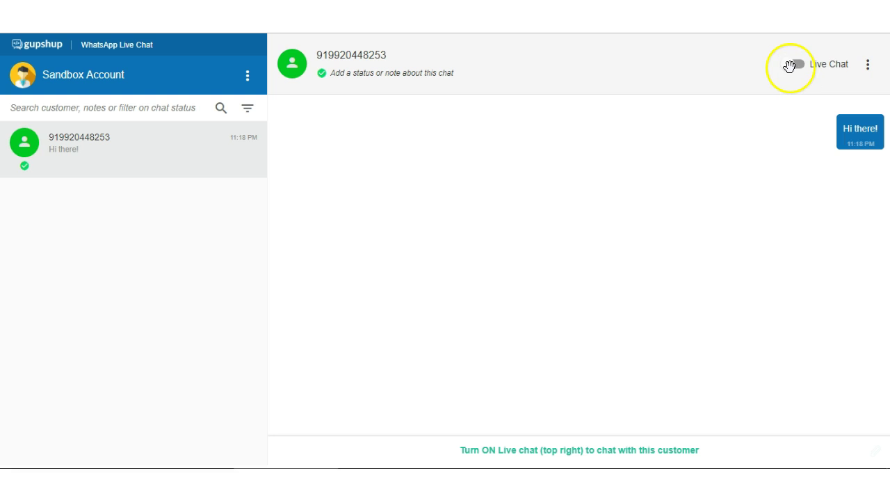
pyautogui.click(791, 64)
pyautogui.click(408, 462)
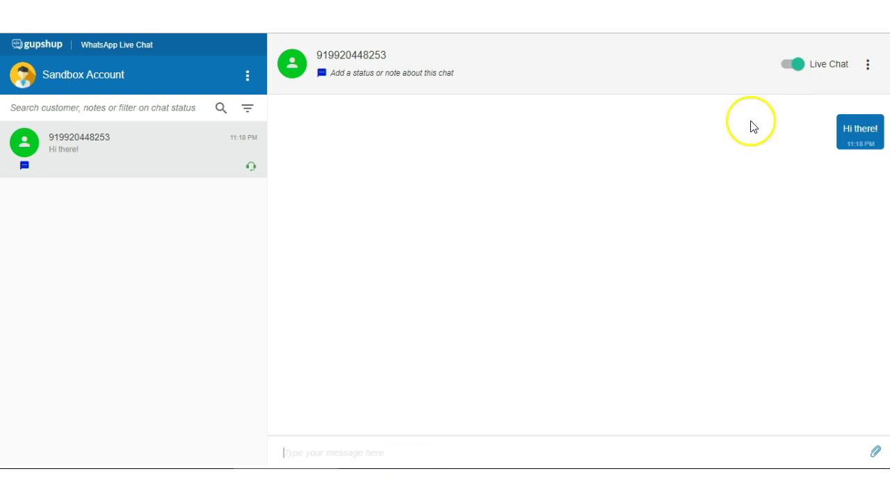
pyautogui.click(793, 64)
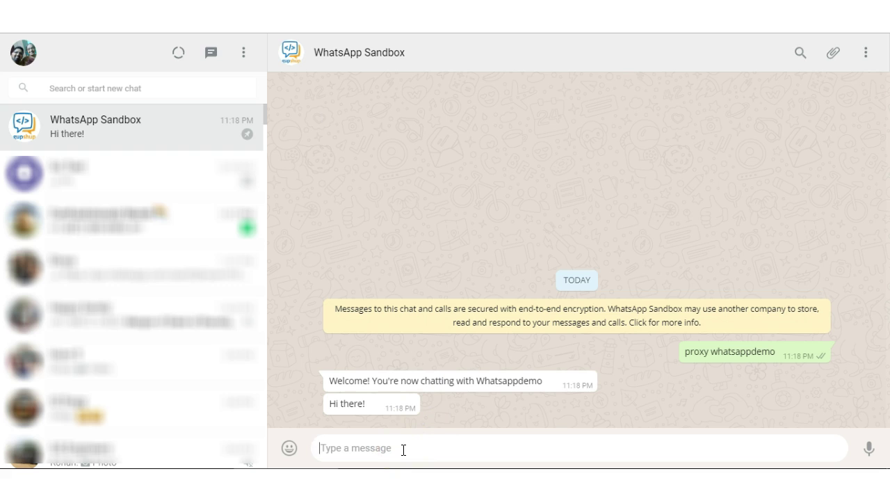
# Send "Where are you located?" in the WhatsApp Sandbox chat and check the dashboard's automated FAQ entries.
pyautogui.write('Where are you located?')
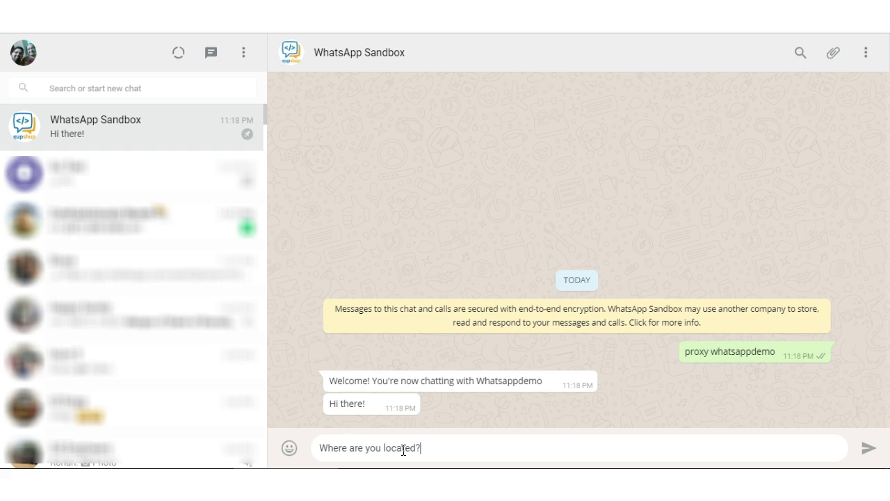
pyautogui.press('Return')
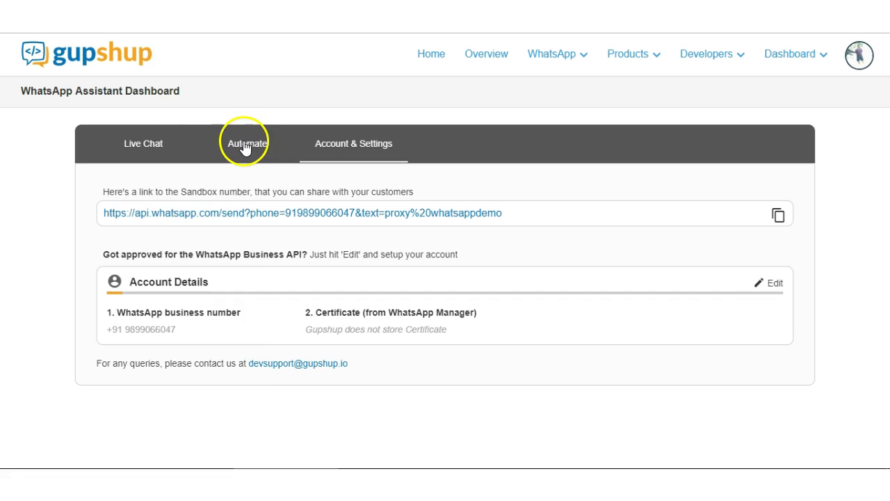
pyautogui.click(243, 148)
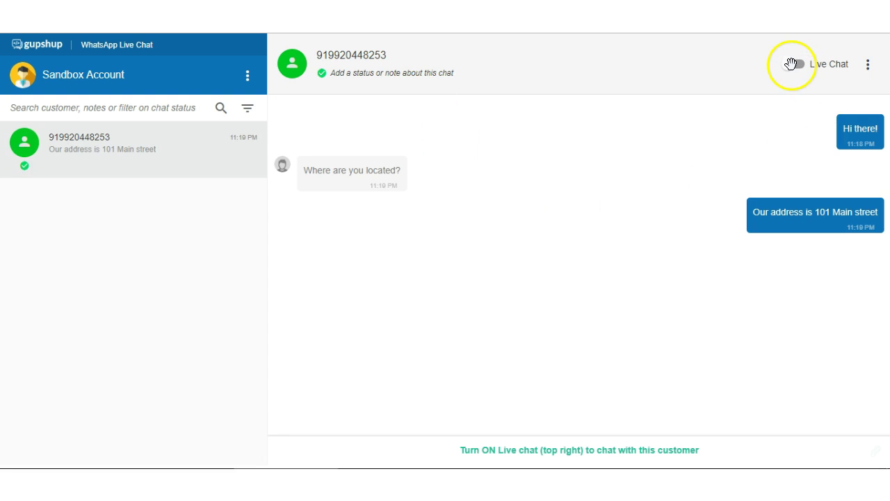
# Turn on live chat for the customer's conversation and send "How can I contact you?" from the WhatsApp Sandbox chat.
pyautogui.click(793, 64)
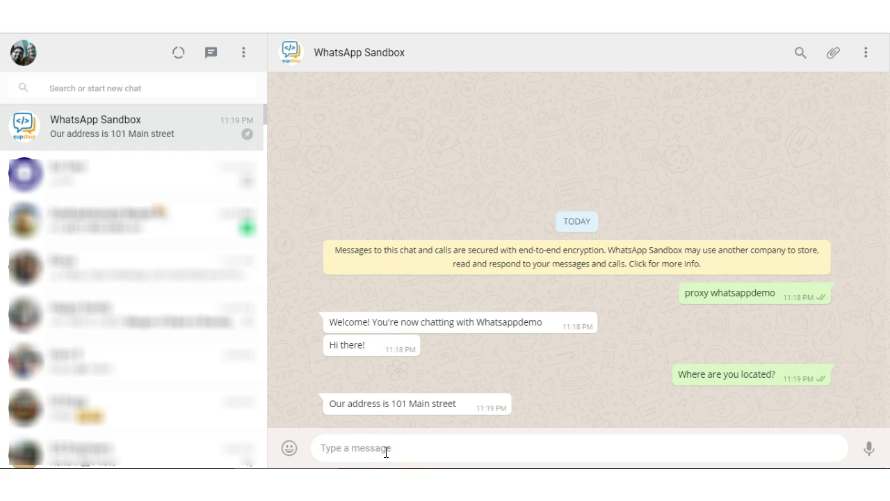
pyautogui.write('How can I contact you?')
pyautogui.press('Return')
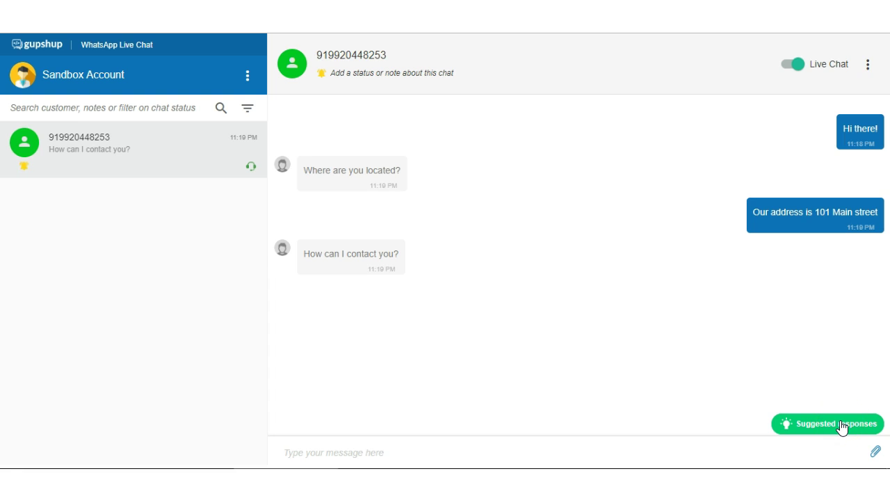
# Reply to the contact question in WhatsApp Live Chat with the suggested best response containing the business phone number.
pyautogui.click(843, 426)
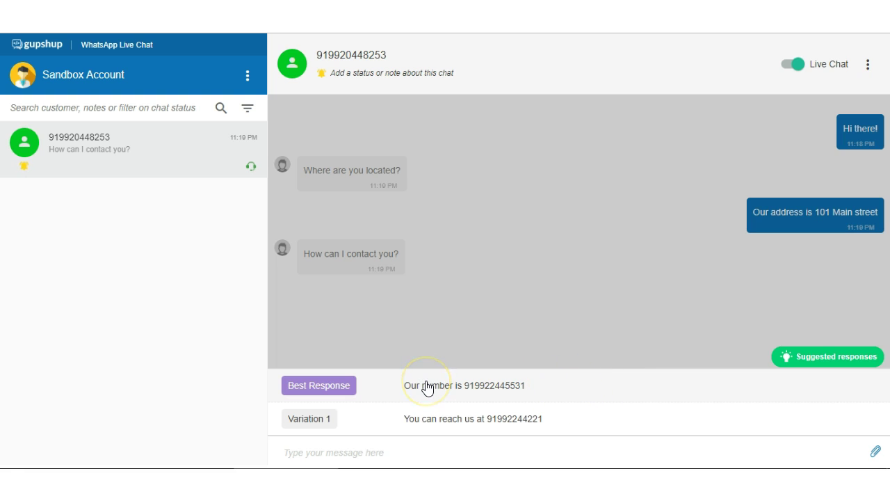
pyautogui.click(357, 383)
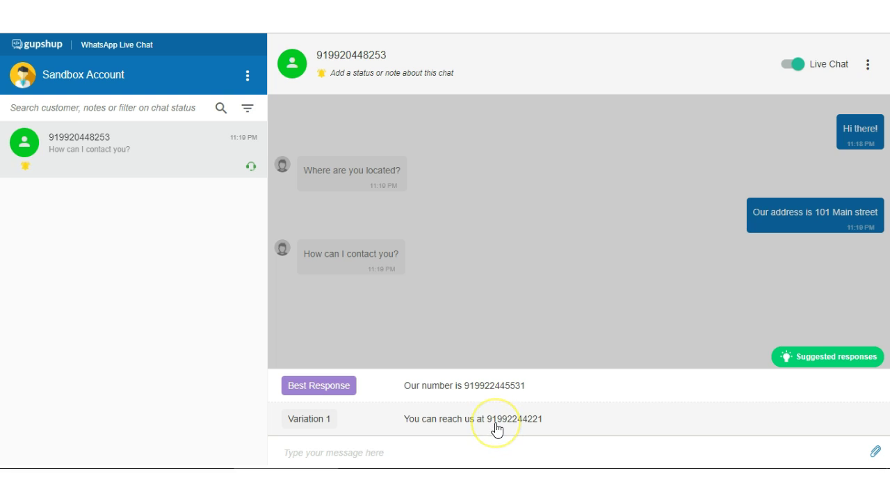
pyautogui.click(486, 395)
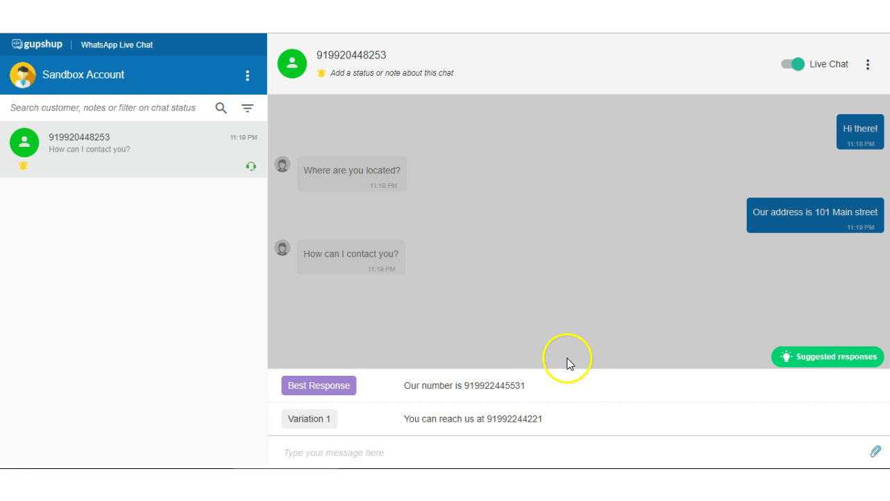
pyautogui.click(483, 386)
pyautogui.click(364, 449)
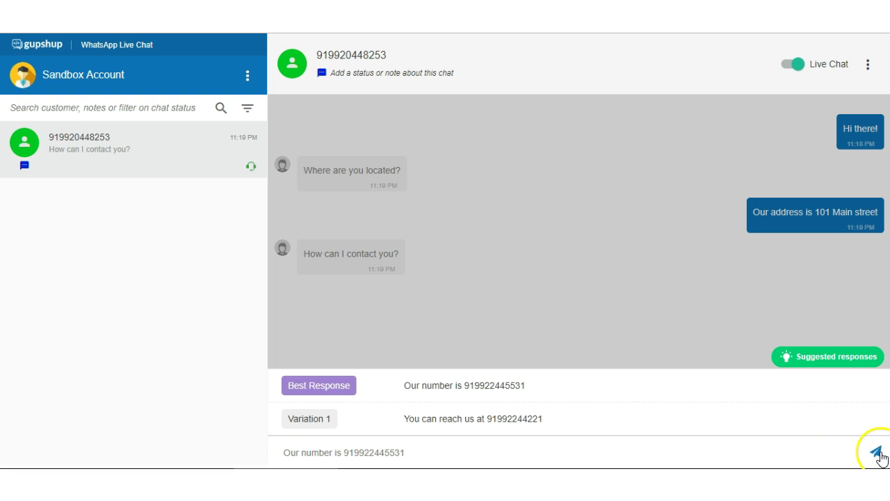
pyautogui.click(877, 453)
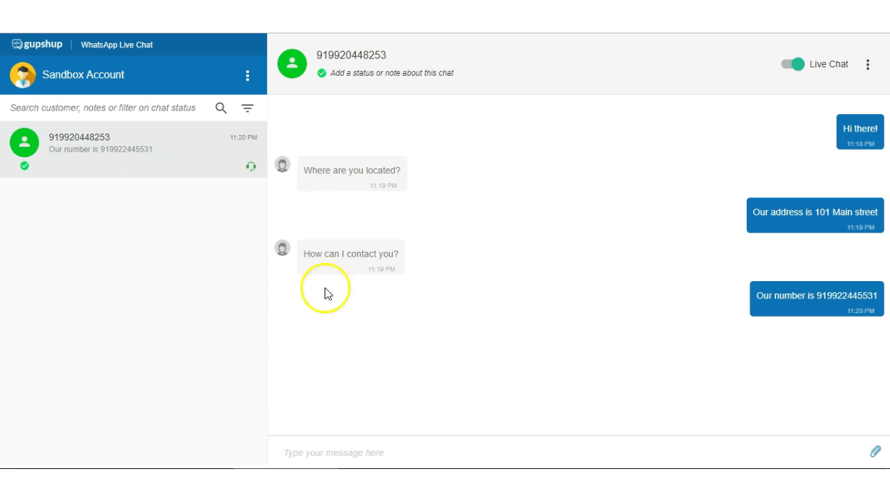
# Inspect the chat status filter options, including Unanswered, and return to the conversation's message field.
pyautogui.click(247, 113)
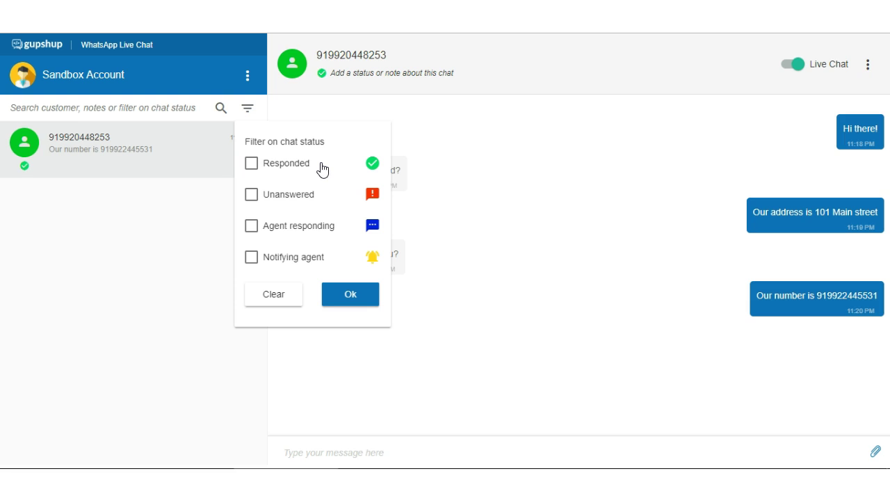
pyautogui.click(312, 199)
pyautogui.click(315, 453)
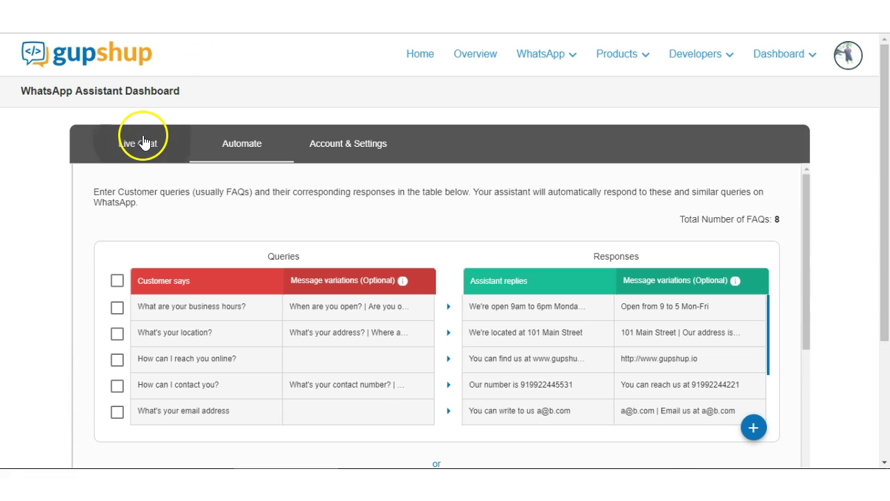
# Switch to the dashboard's live chat section and view its mobile link and access refresh options.
pyautogui.click(142, 143)
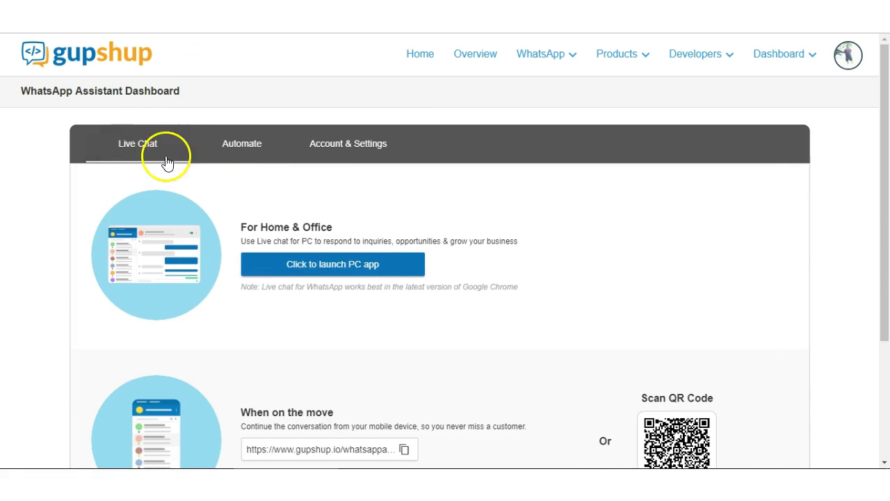
pyautogui.scroll(-2, 321, 288)
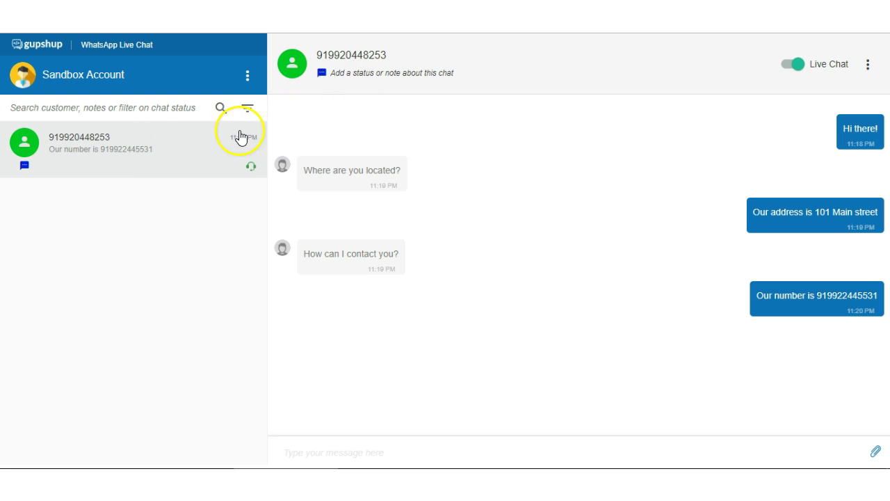
# Enter "Premium custoemr - has paid" as the status note of the customer's chat.
pyautogui.click(374, 76)
pyautogui.write('Premium cu')
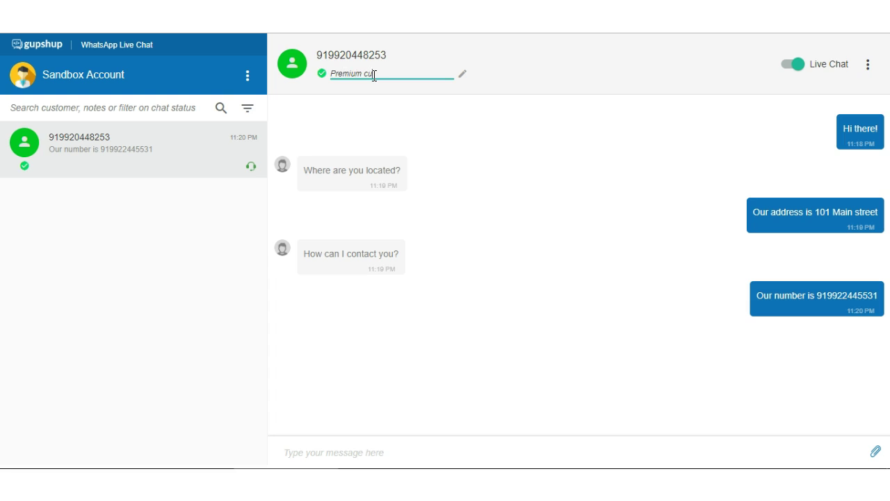
pyautogui.write('stoemr - has paid')
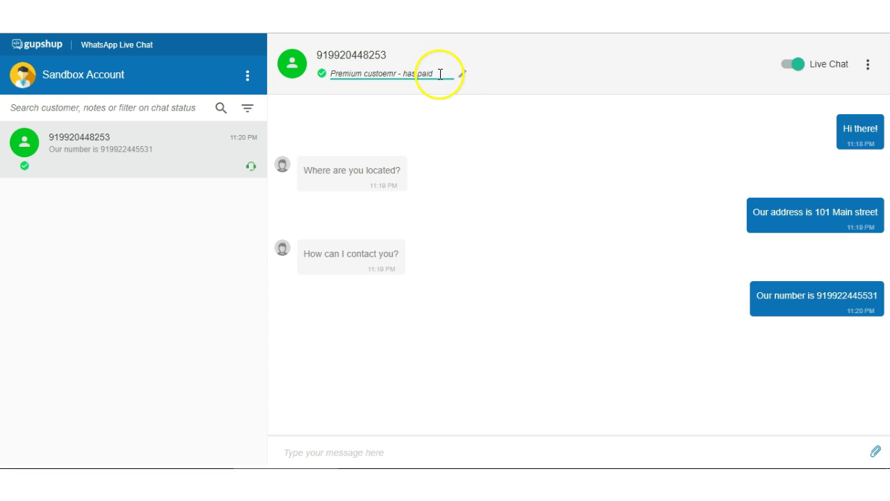
# Replace the customer's status note with "Handled by" followed by the agent's name.
pyautogui.moveTo(440, 74); pyautogui.dragTo(295, 74)
pyautogui.write('Handled ')
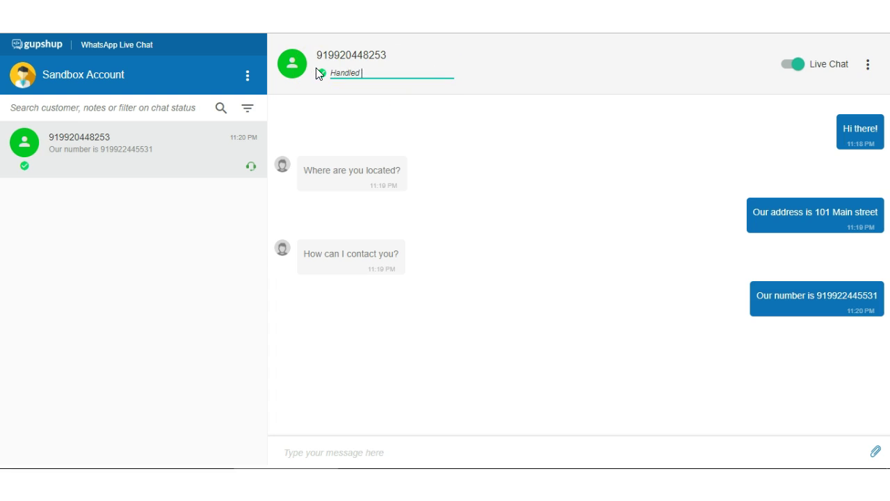
pyautogui.write('by Vinay')
pyautogui.click(506, 92)
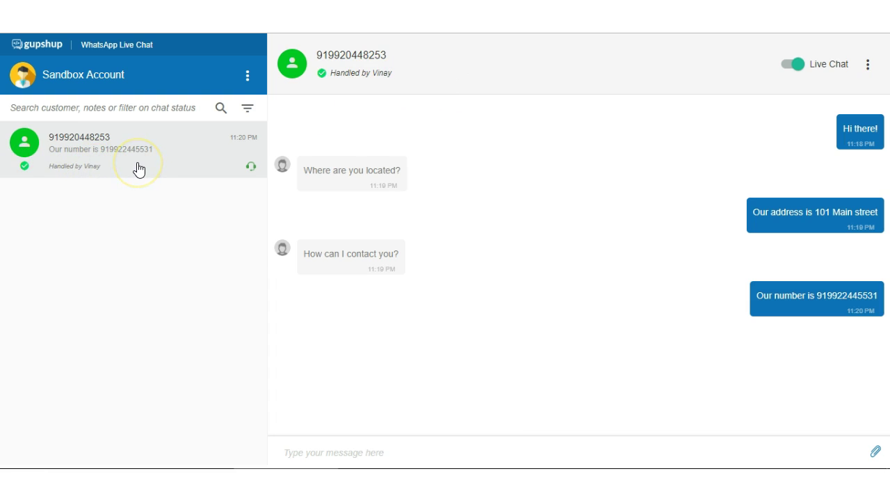
# Replace the phone number shown as the chat's contact name with the customer's full name.
pyautogui.click(416, 167)
pyautogui.moveTo(393, 77)
pyautogui.click(387, 67)
pyautogui.doubleClick(377, 57)
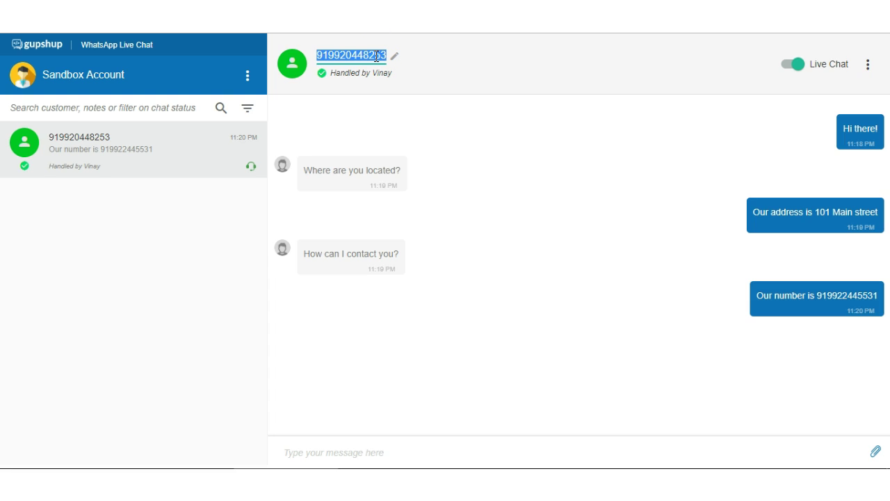
pyautogui.write('John D')
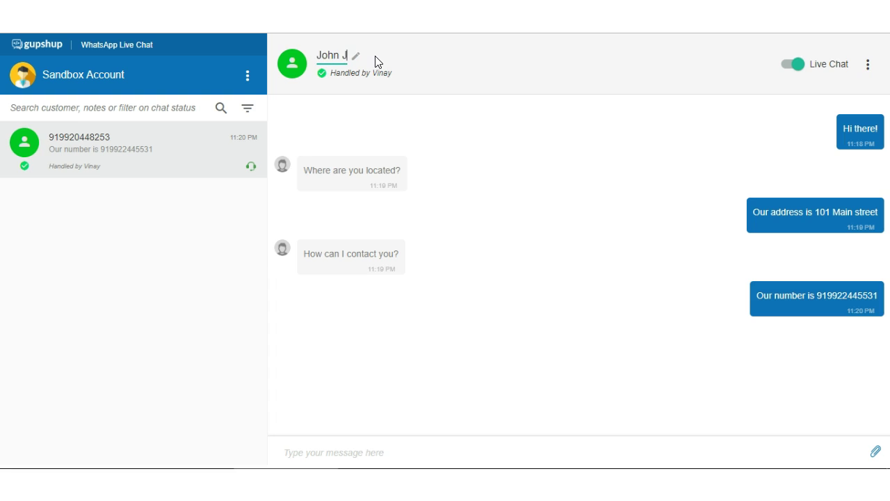
pyautogui.write('oe')
pyautogui.click(528, 76)
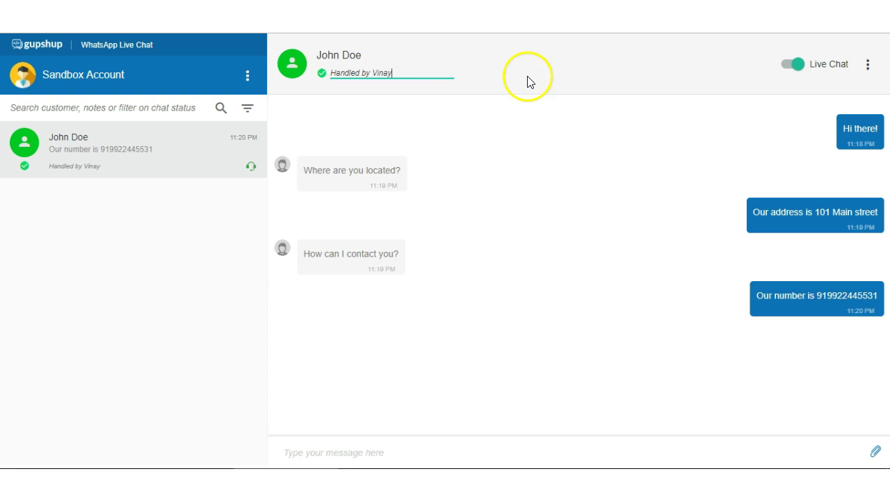
# Open the customer's details and add the tag "premium user".
pyautogui.click(867, 69)
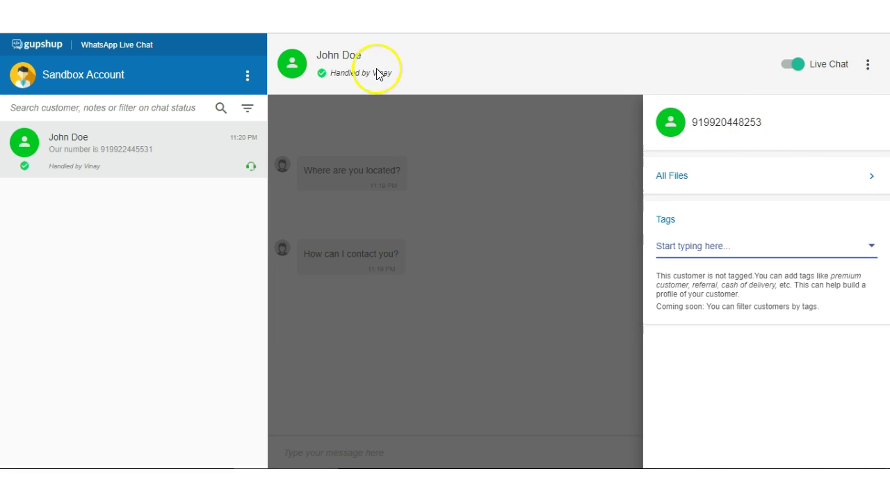
pyautogui.moveTo(353, 65)
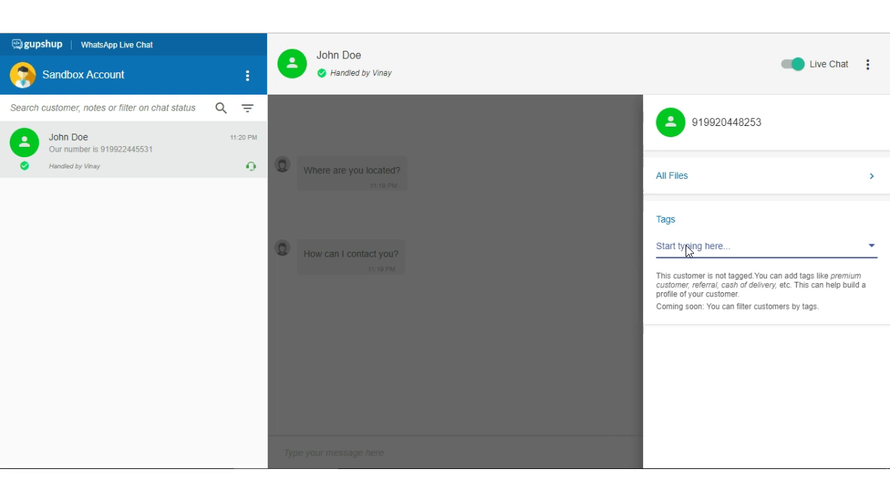
pyautogui.write('premium')
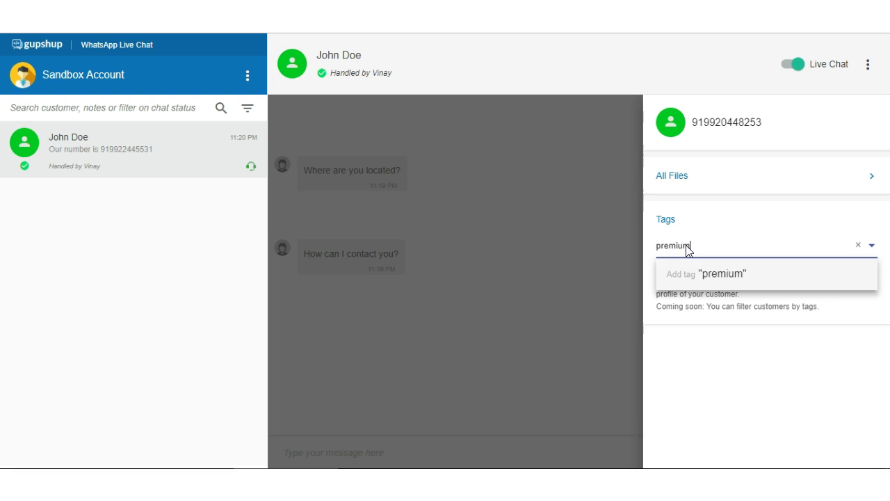
pyautogui.write(' user')
pyautogui.press('Return')
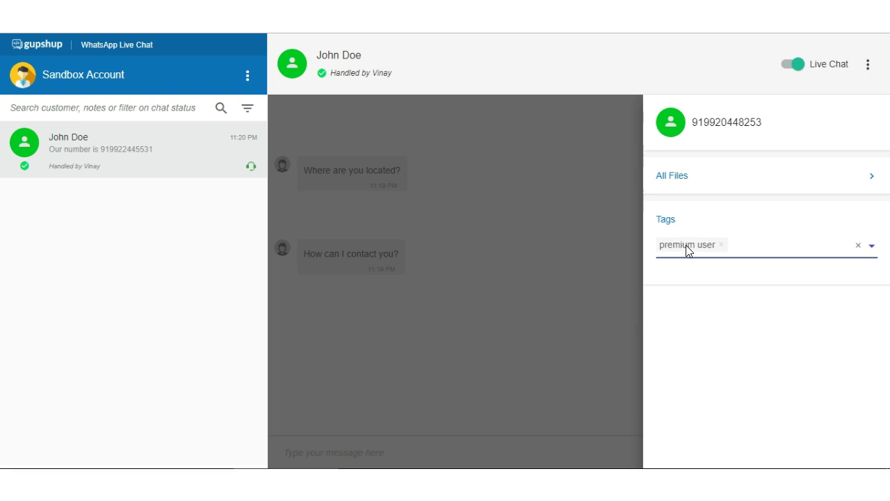
# Add a second tag, "order's pizza", to the customer and close the customer details.
pyautogui.click(750, 251)
pyautogui.write('Pix')
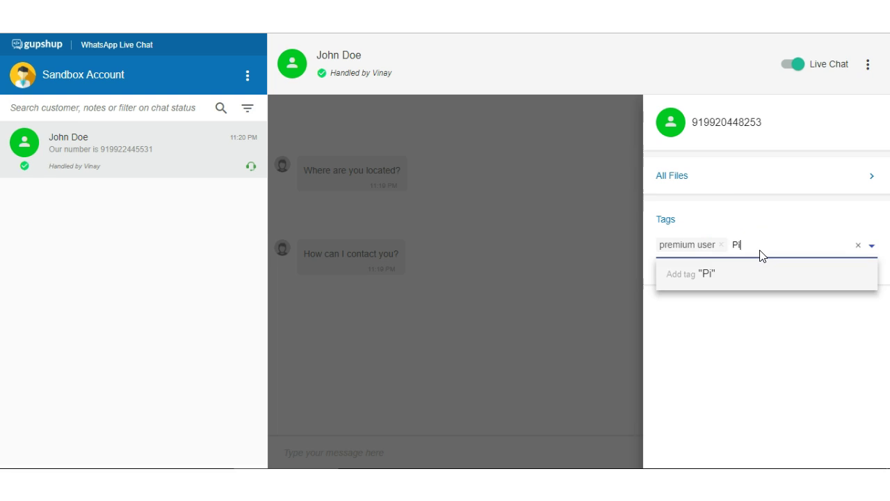
pyautogui.press('BackSpace')
pyautogui.press('BackSpace')
pyautogui.press('BackSpace')
pyautogui.write("order's pizza")
pyautogui.press('Return')
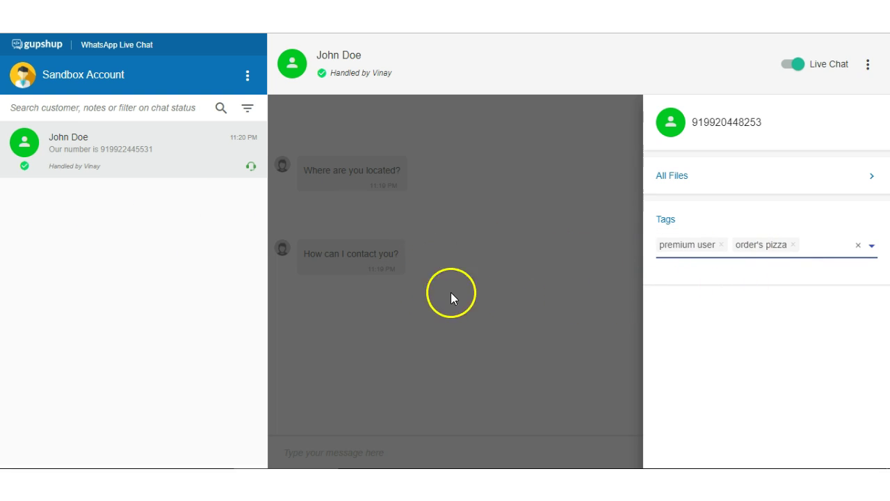
pyautogui.click(505, 298)
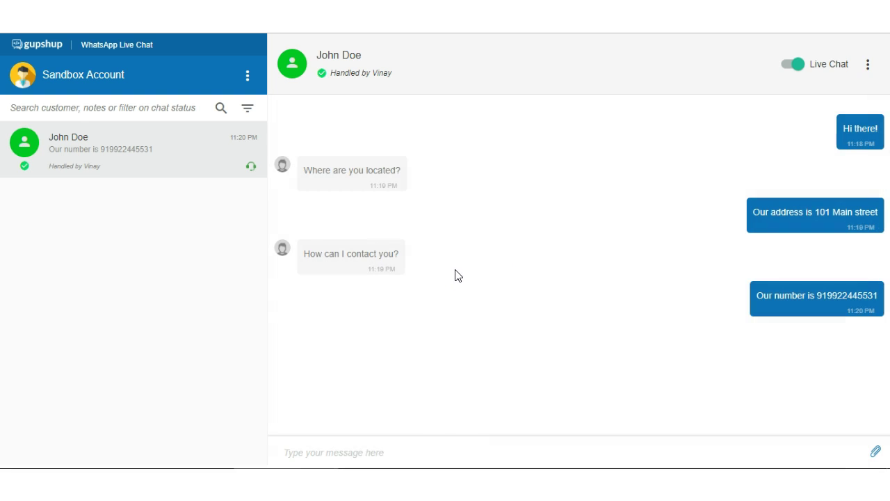
# Try searching the chat list with the first letters of the customer's name, and clear the search.
pyautogui.click(42, 106)
pyautogui.write('Jo')
pyautogui.press('BackSpace')
pyautogui.press('BackSpace')
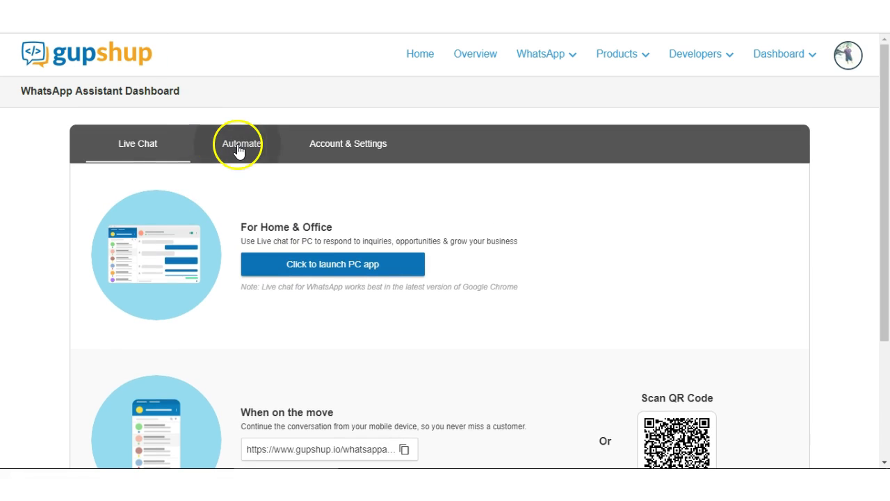
# Switch to the WhatsApp Assistant Dashboard and view its Automate section.
pyautogui.click(234, 146)
pyautogui.moveTo(377, 364)
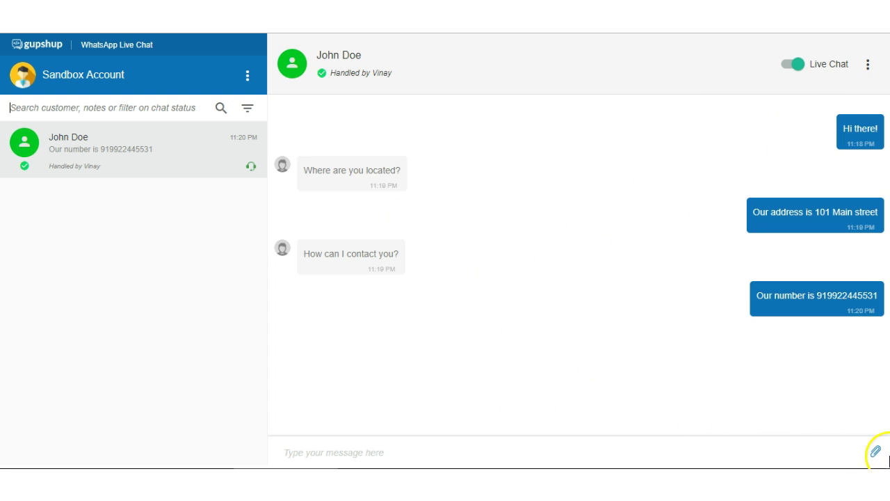
# Switch back to WhatsApp Live Chat and send the customer the Desktop image image002.gif as an attachment.
pyautogui.click(877, 453)
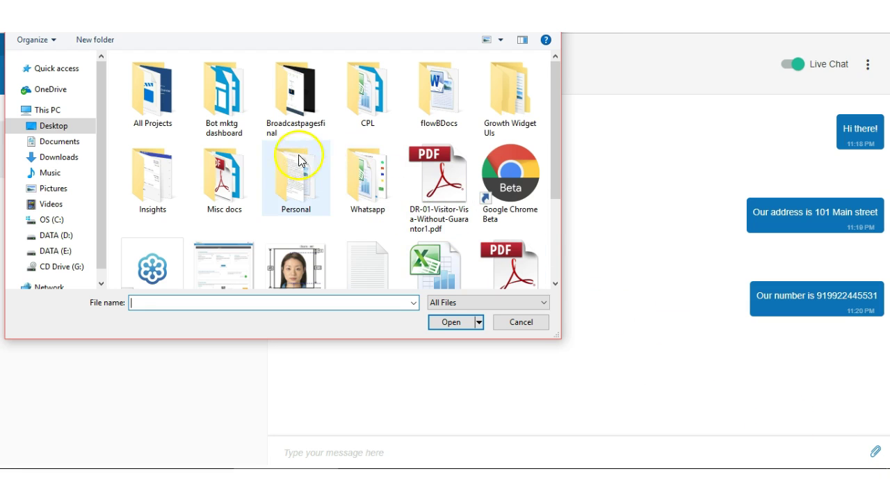
pyautogui.scroll(-2, 348, 143)
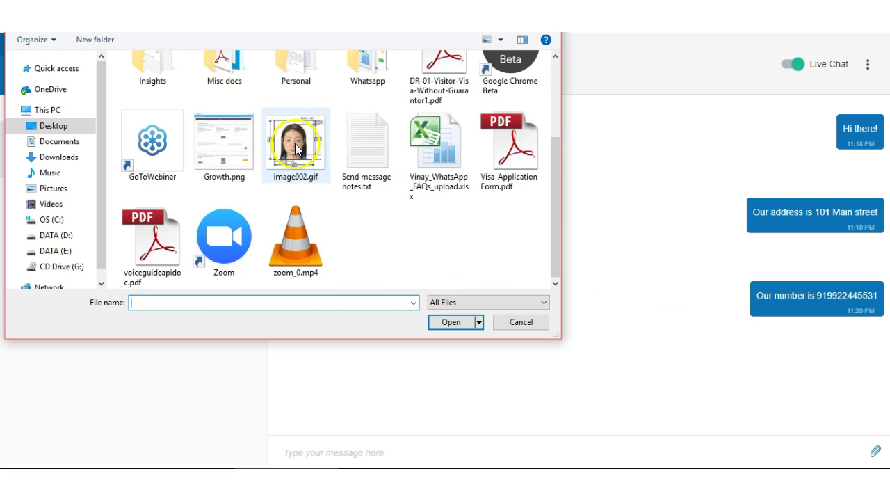
pyautogui.click(297, 144)
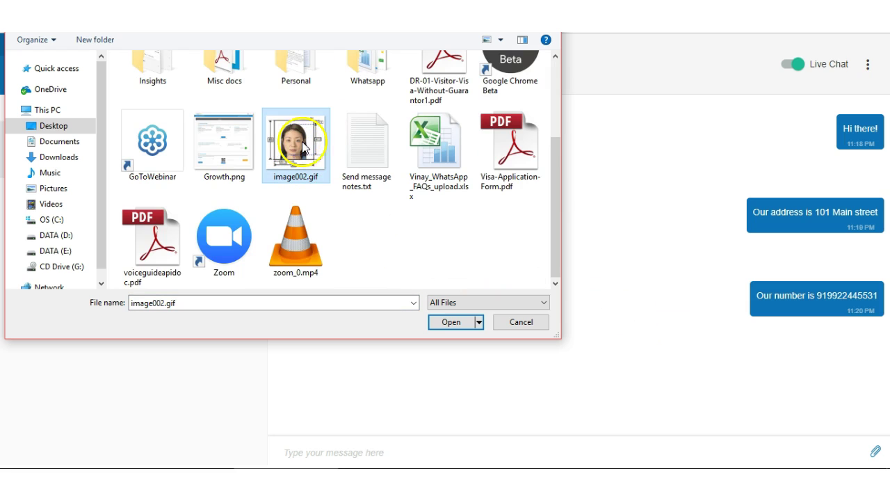
pyautogui.click(450, 323)
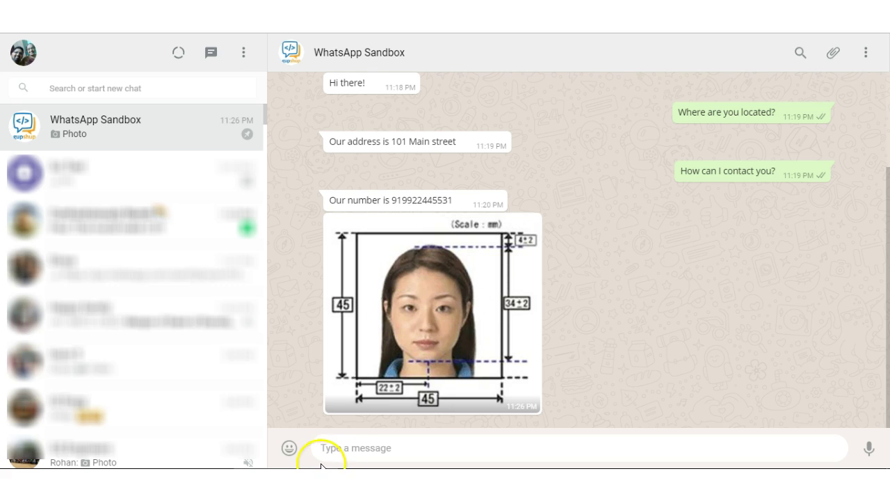
# Switch to WhatsApp Web and send a smiling face emoji to the WhatsApp Sandbox chat as the customer.
pyautogui.click(288, 450)
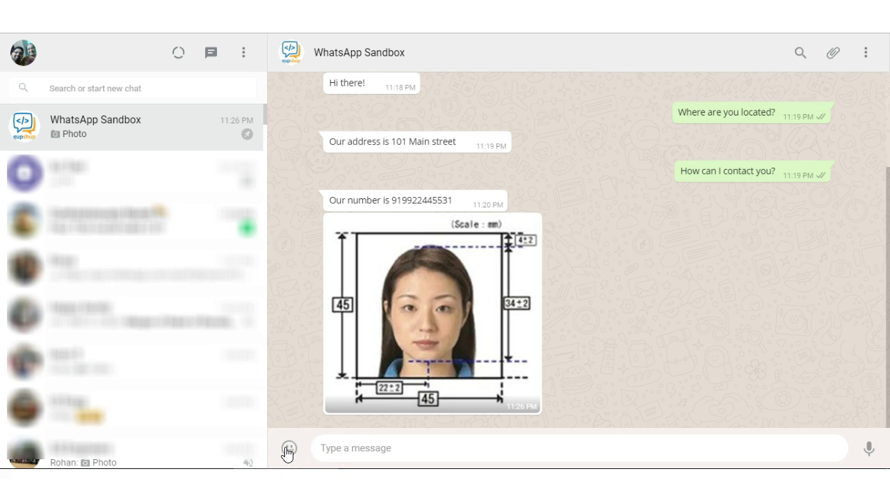
pyautogui.click(288, 449)
pyautogui.click(290, 320)
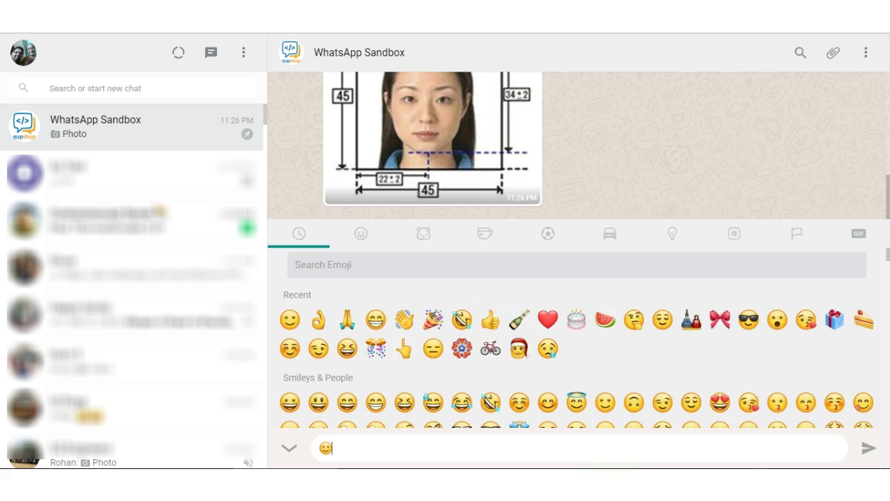
pyautogui.click(867, 449)
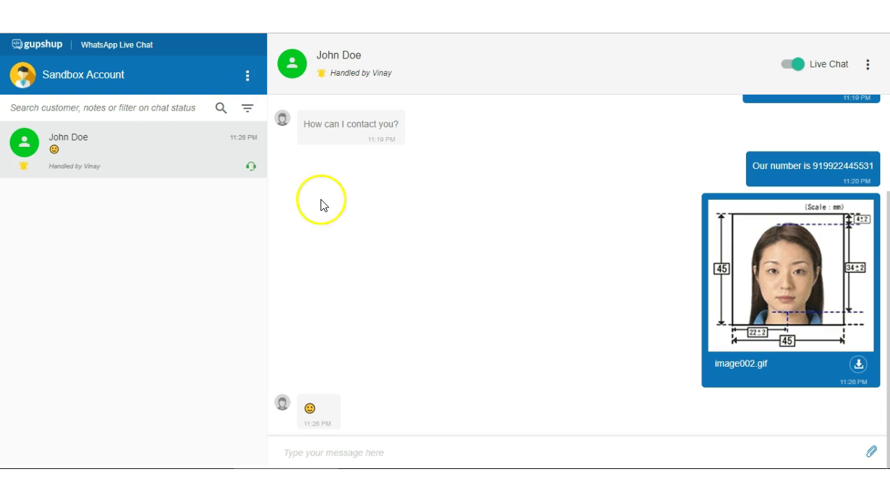
# Return to WhatsApp Live Chat, review the conversation history and compare the chat's status icon with the status filter options.
pyautogui.scroll(5, 494, 225)
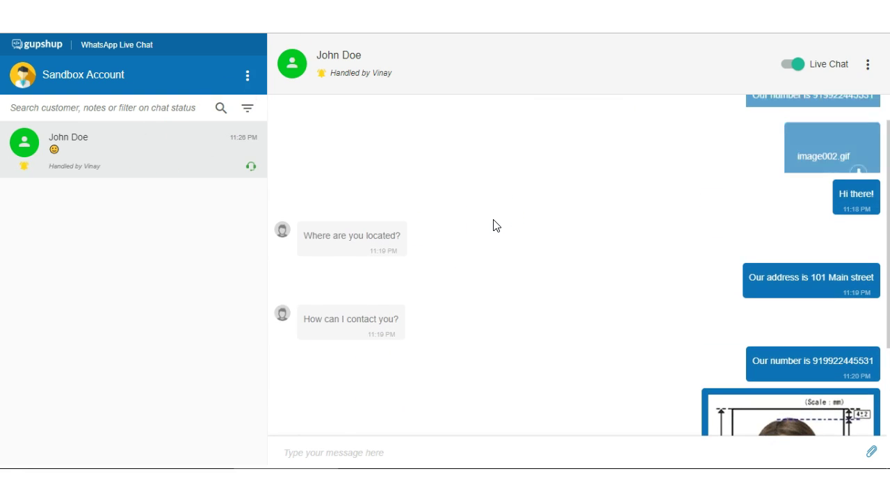
pyautogui.scroll(2, 495, 224)
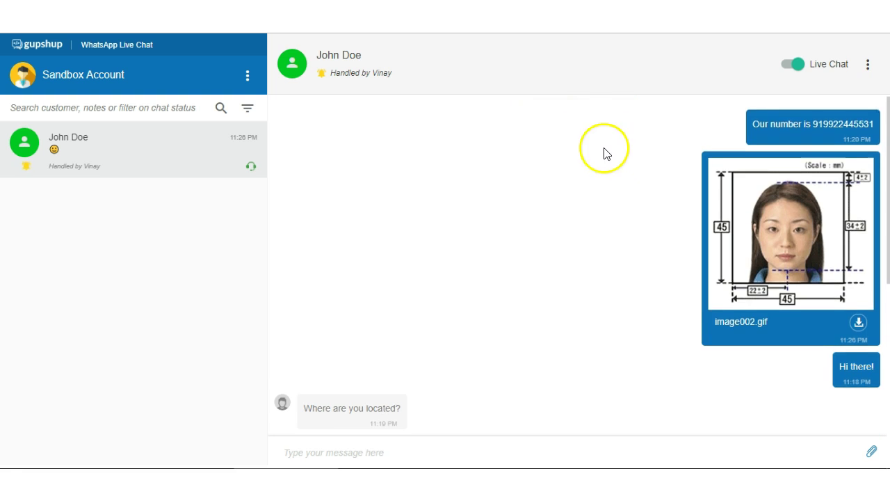
pyautogui.scroll(-1, 590, 159)
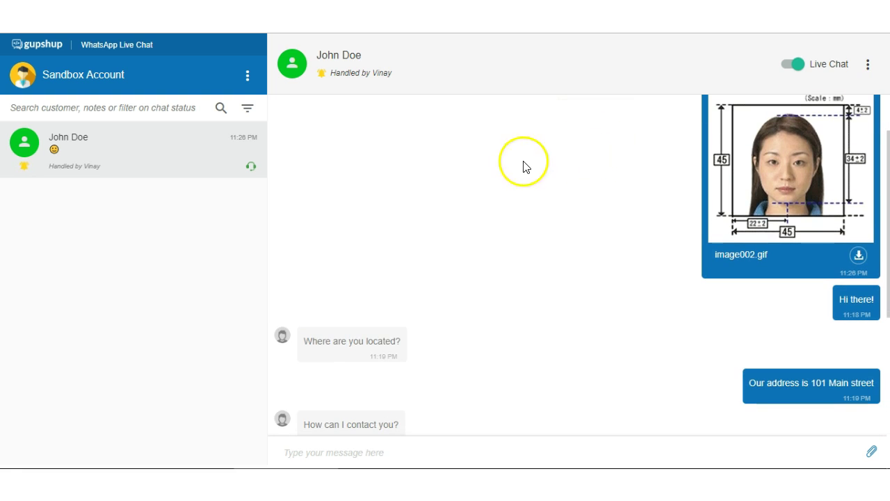
pyautogui.click(248, 109)
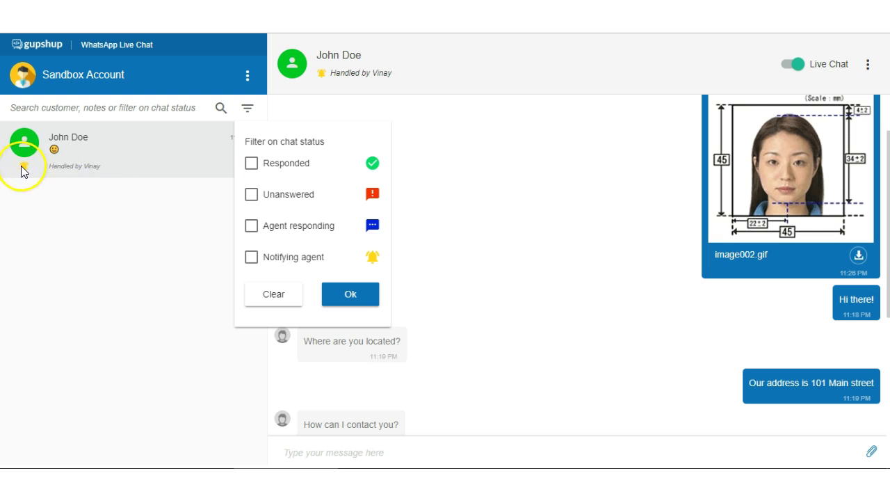
pyautogui.click(480, 268)
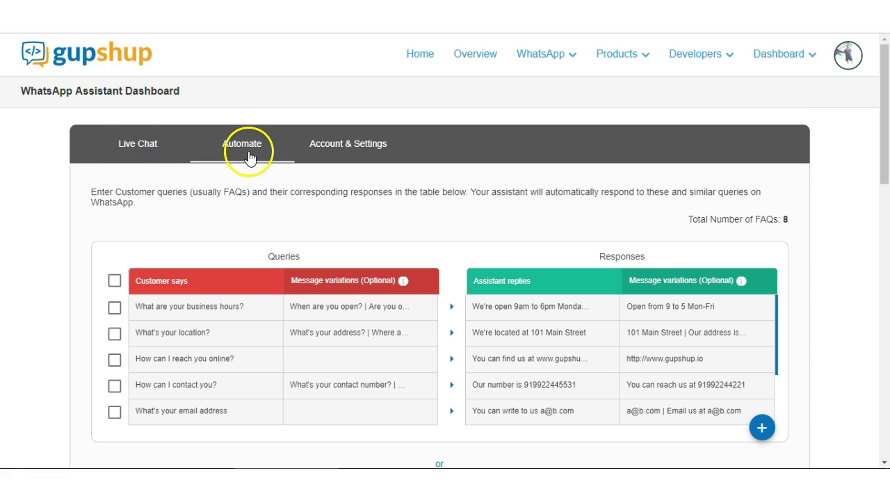
# Switch to the dashboard's Automate section and examine the greeting and away message settings.
pyautogui.scroll(-15, 236, 195)
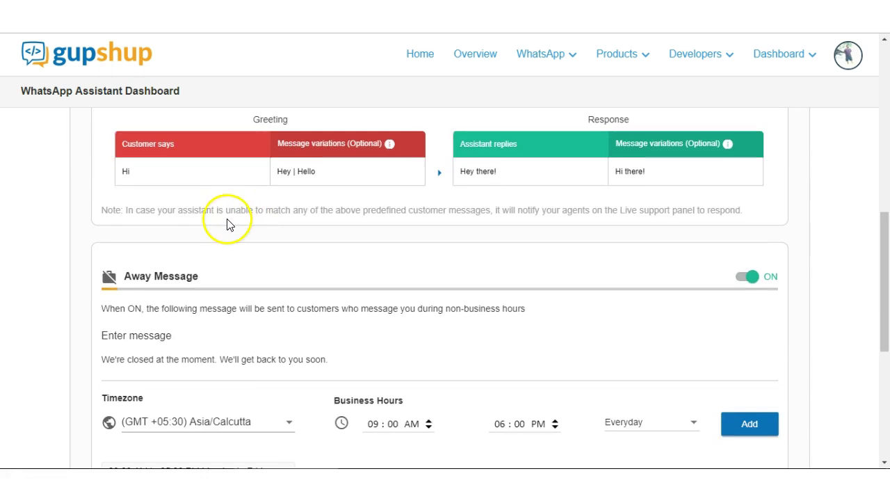
pyautogui.click(231, 378)
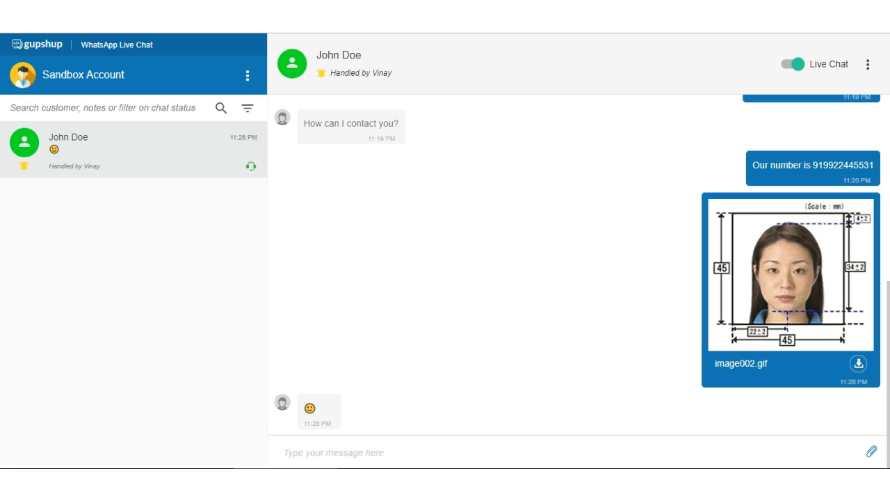
# Send the customer "Hey, how can I help you?" in WhatsApp Live Chat and check the chat status filter options.
pyautogui.click(348, 452)
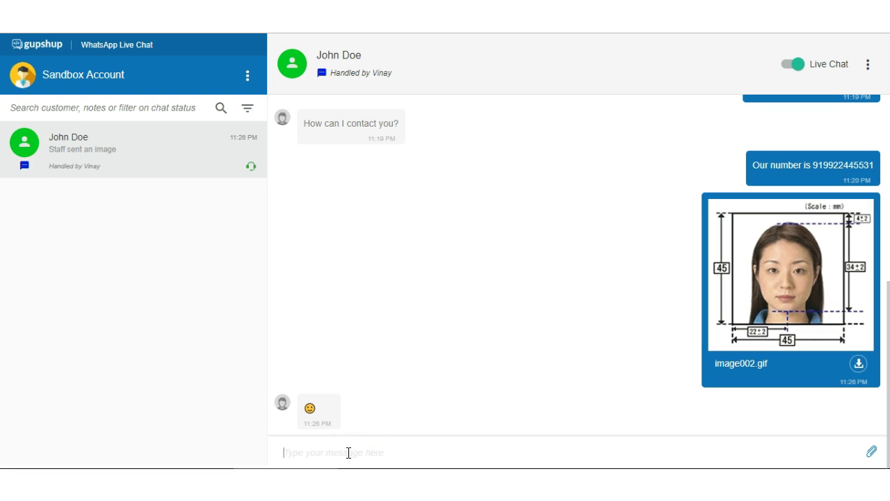
pyautogui.write('Hey, how can I help you')
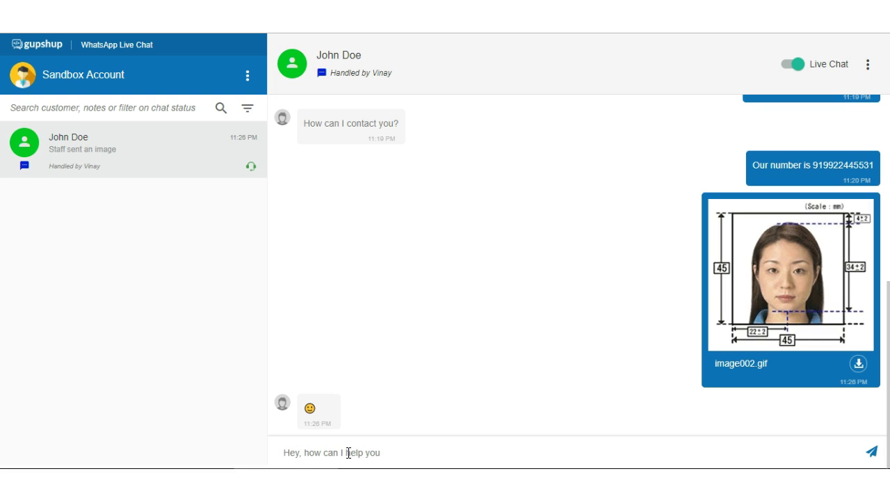
pyautogui.press('Return')
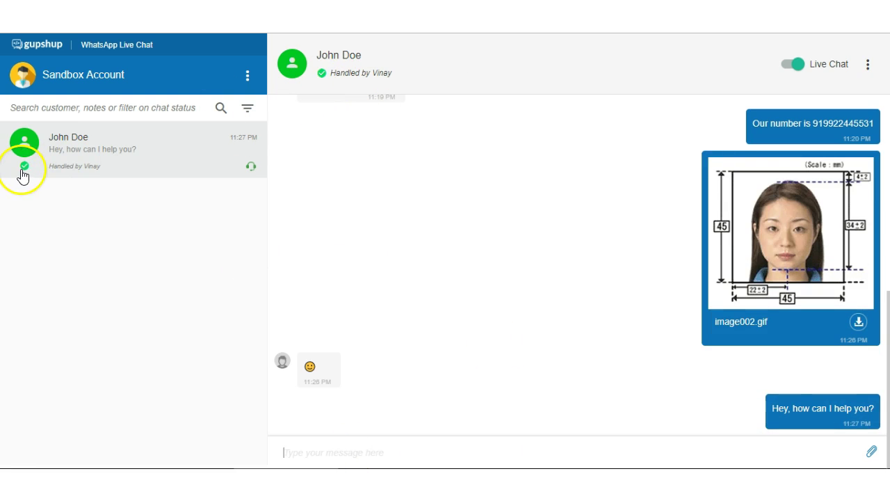
pyautogui.click(247, 108)
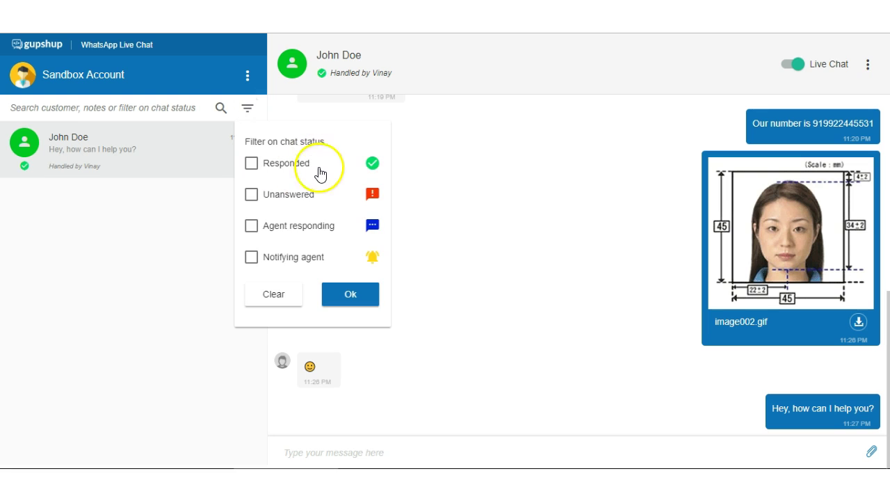
pyautogui.click(447, 205)
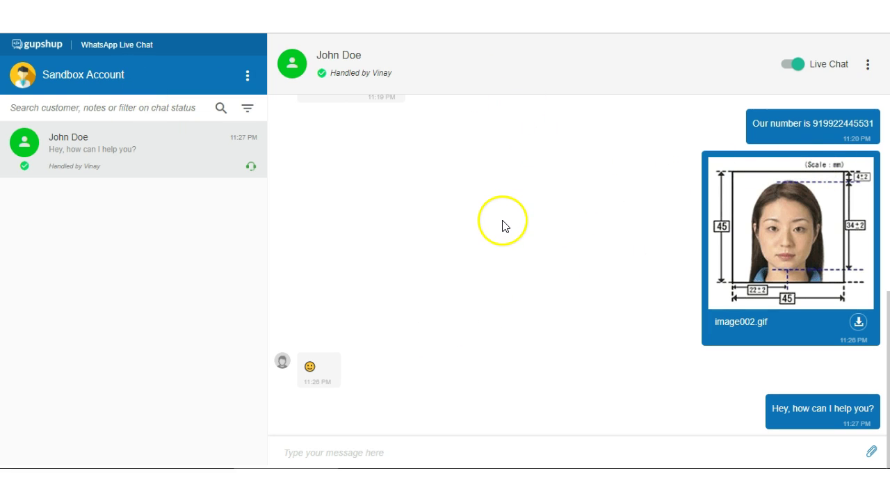
# Open the customer's details and view the media under All Files.
pyautogui.click(868, 65)
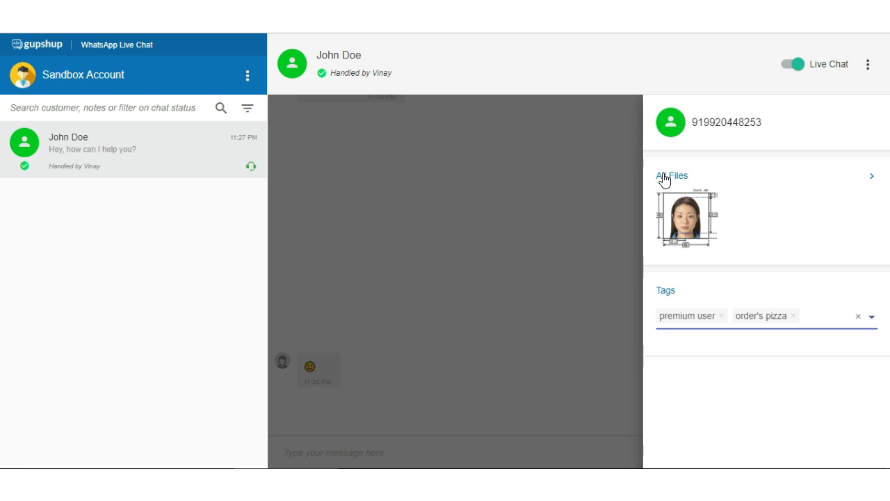
pyautogui.click(664, 179)
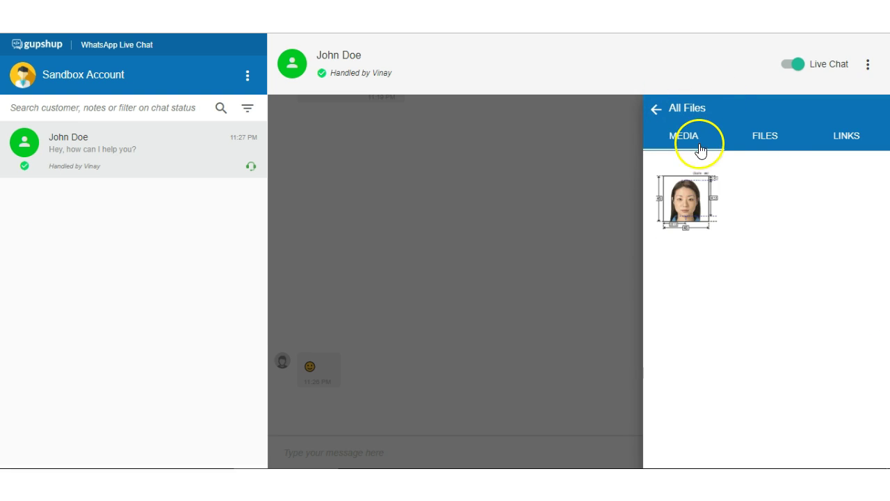
# Preview the shared image in the customer's media files and return to the conversation.
pyautogui.click(699, 204)
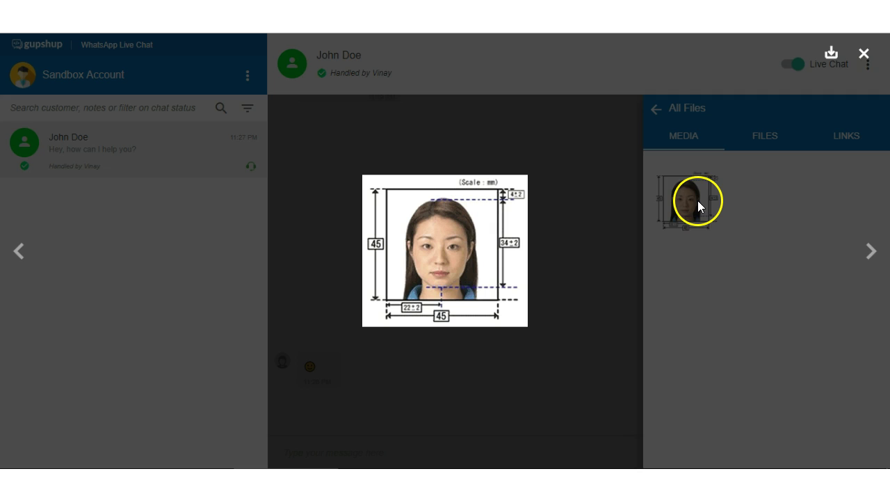
pyautogui.click(864, 55)
pyautogui.click(579, 241)
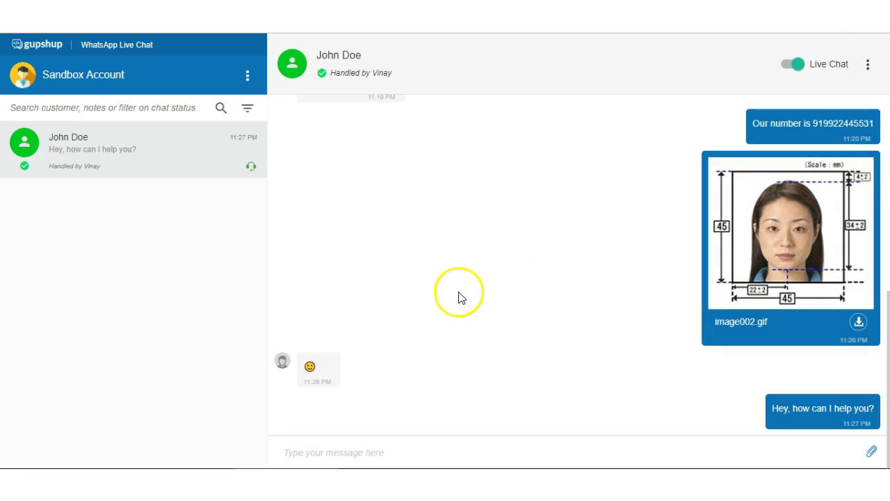
# Look back through the earlier messages in the customer's conversation.
pyautogui.scroll(2, 458, 298)
pyautogui.scroll(2, 469, 303)
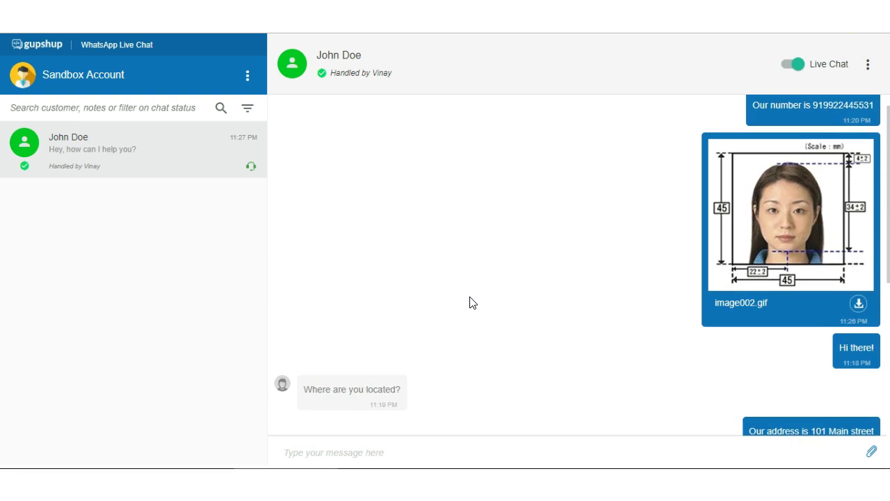
pyautogui.click(488, 313)
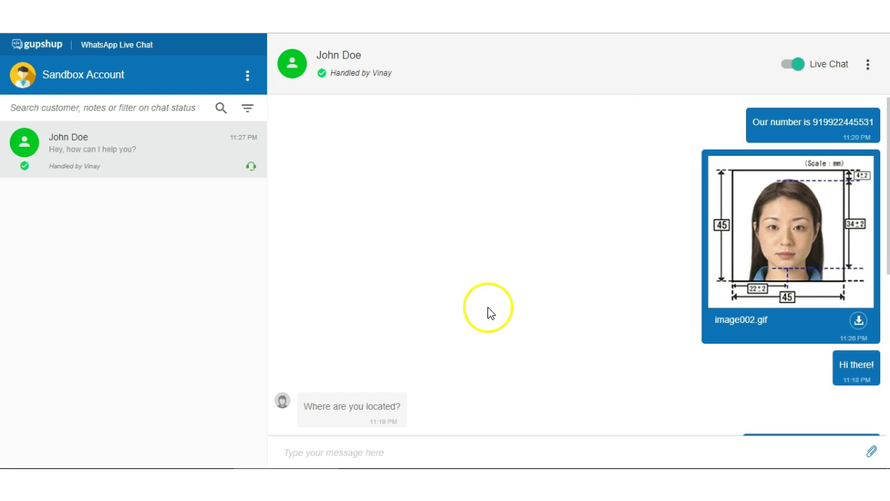
pyautogui.scroll(1, 487, 313)
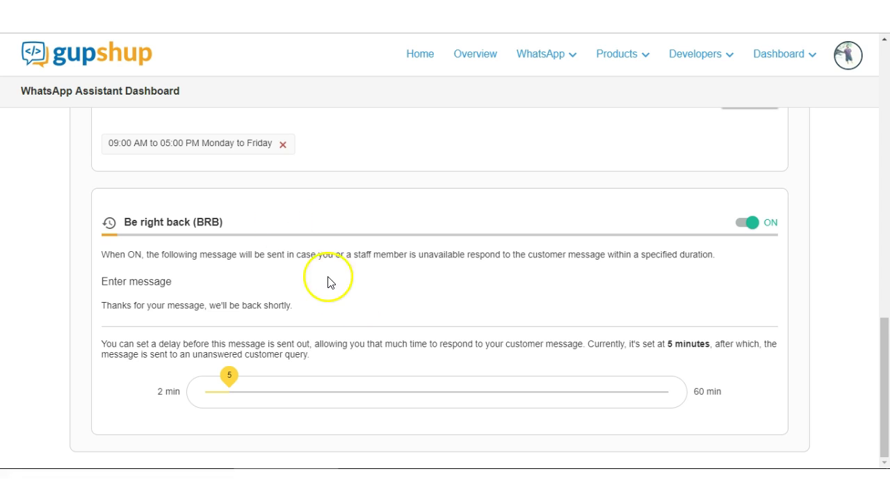
# Return to the WhatsApp Assistant Dashboard and view the Account & Settings section with the support contact.
pyautogui.scroll(5, 328, 278)
pyautogui.scroll(5, 330, 273)
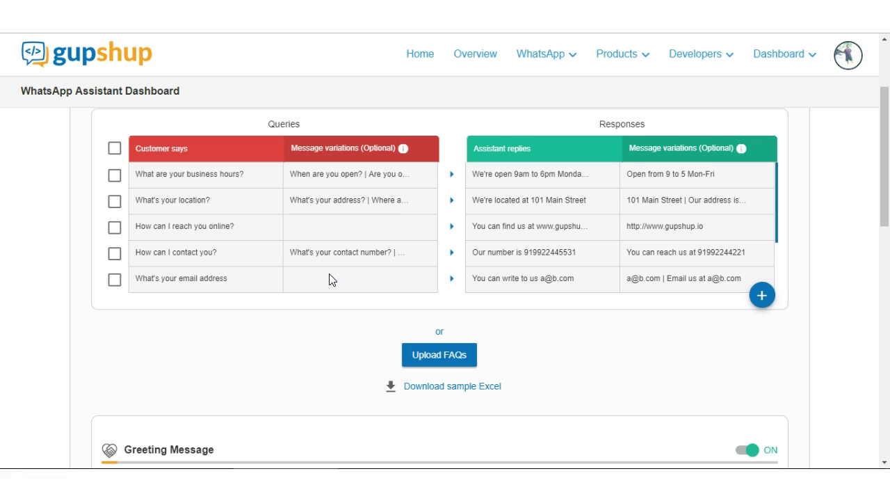
pyautogui.scroll(2, 323, 244)
pyautogui.click(338, 144)
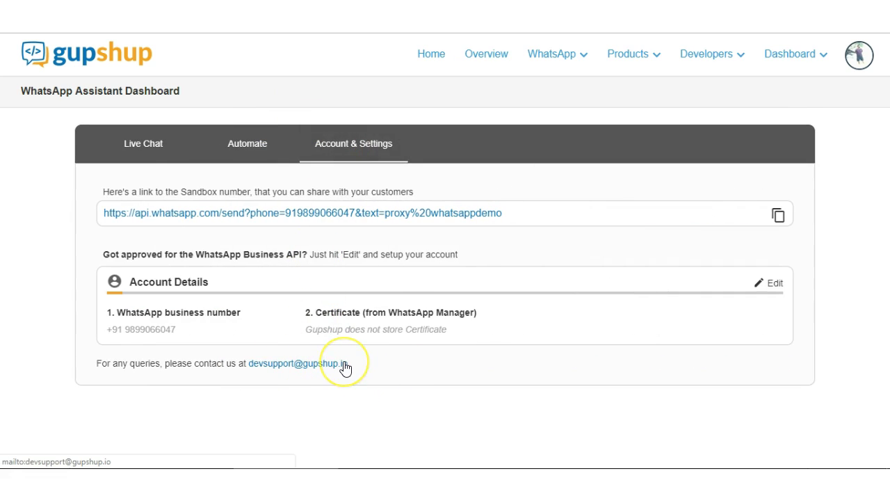
pyautogui.click(388, 377)
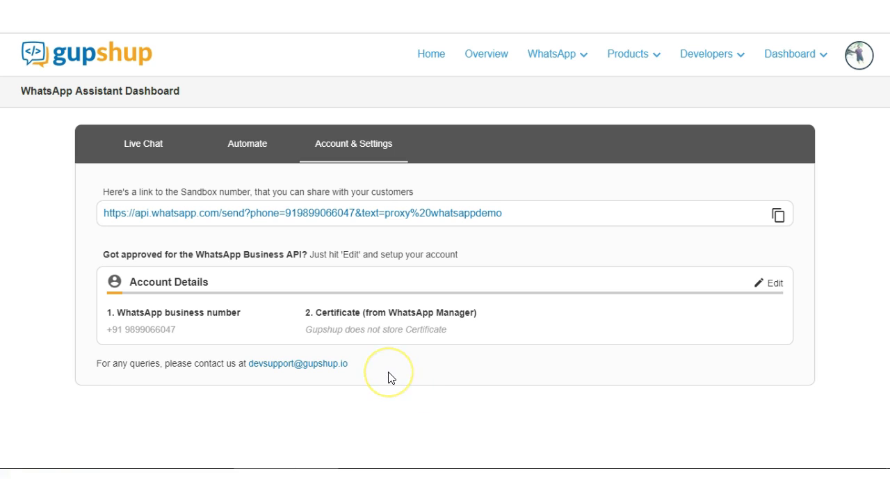